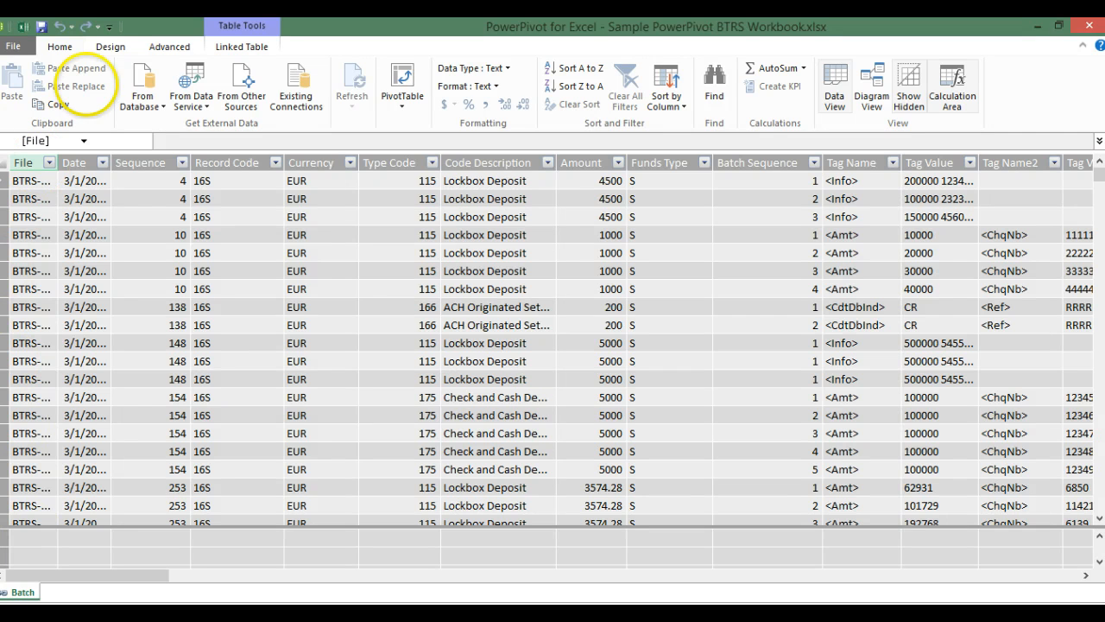
# Step: Examine the data sources offered in PowerPivot's Table Import Wizard and browse the rows of the Batch table
pyautogui.click(109, 47)
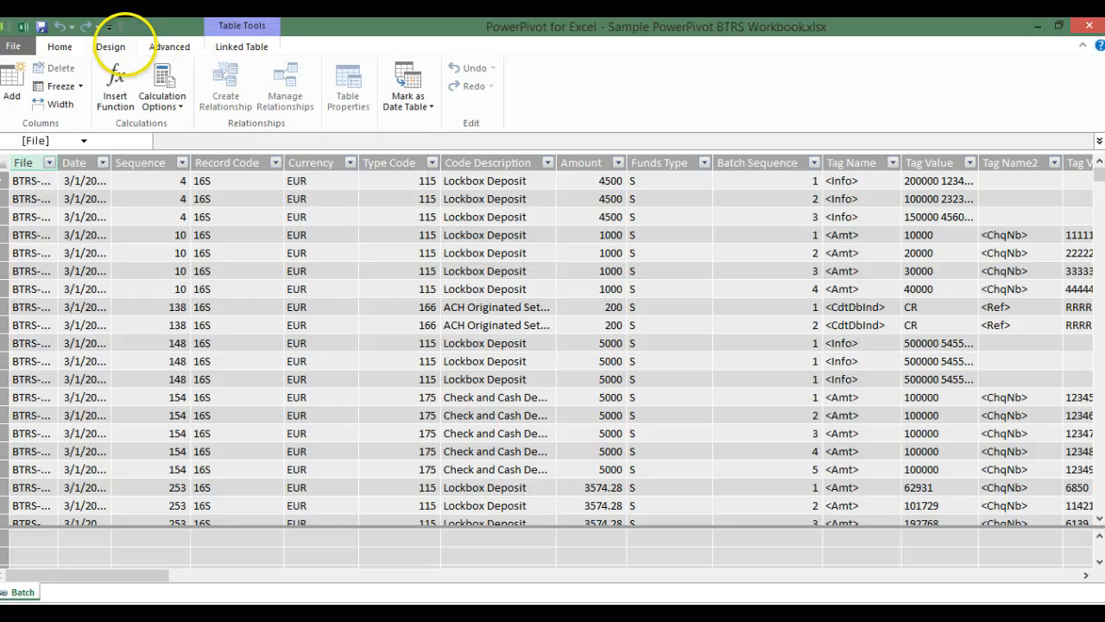
pyautogui.click(62, 44)
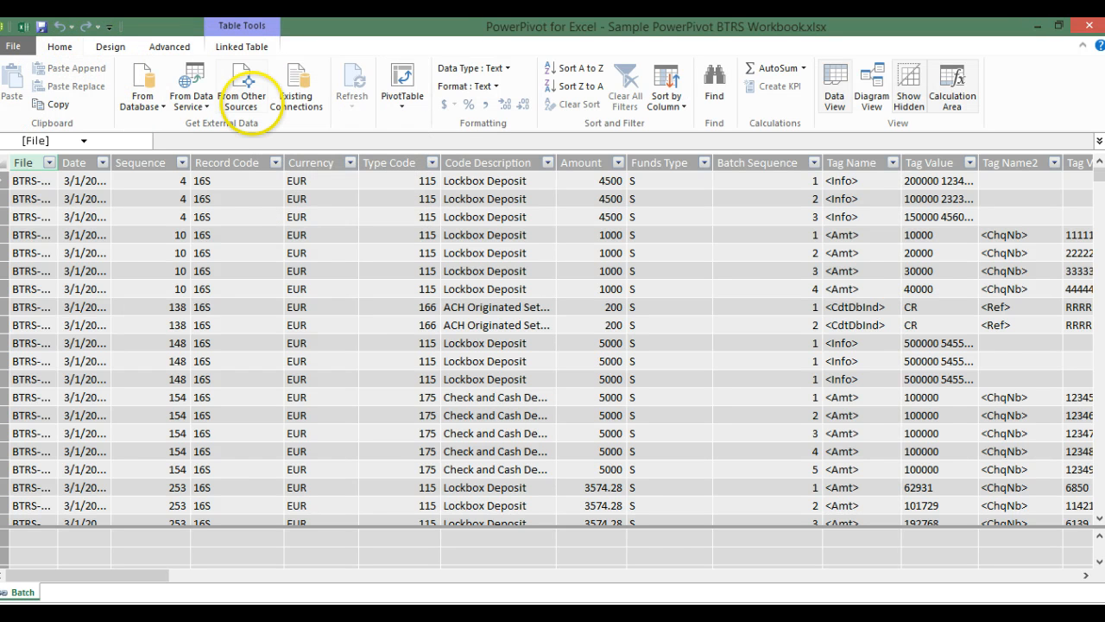
pyautogui.click(244, 93)
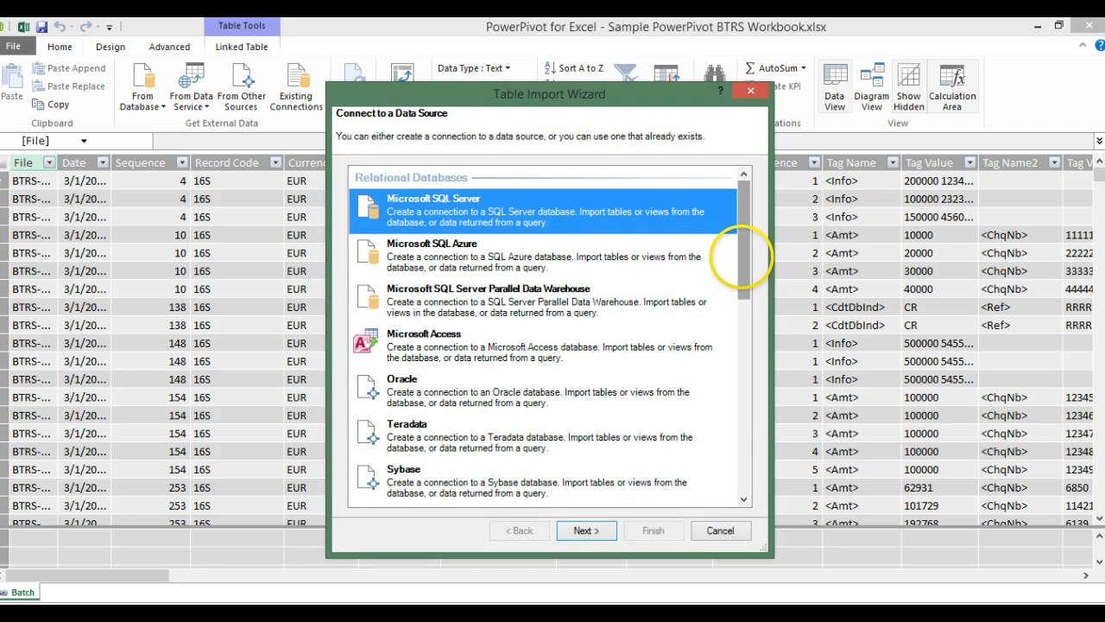
pyautogui.moveTo(738, 250); pyautogui.dragTo(740, 451)
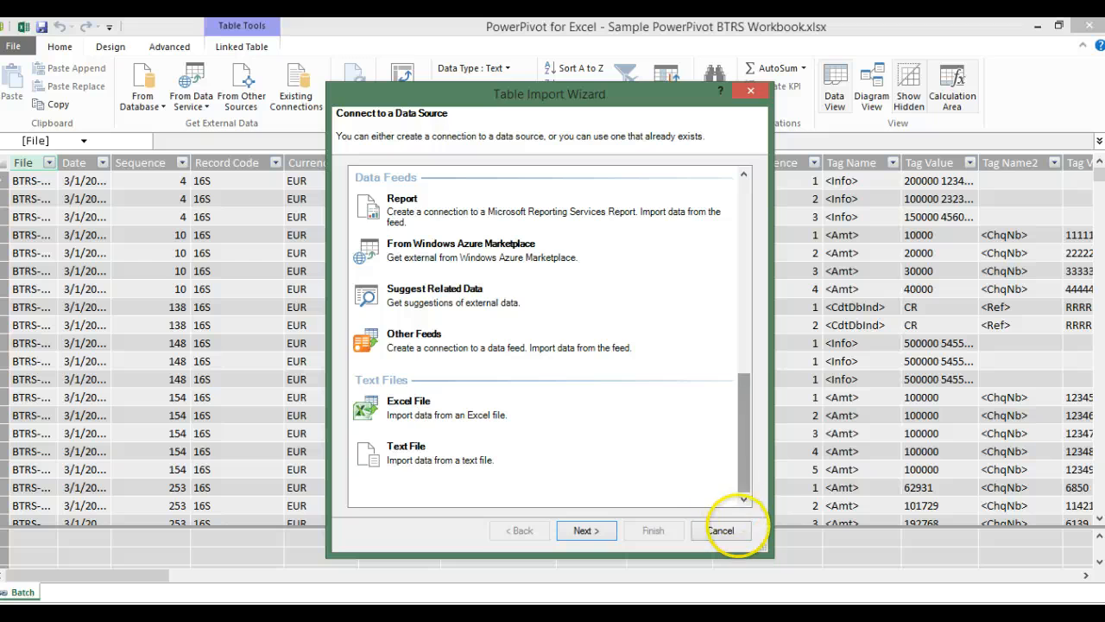
pyautogui.click(720, 531)
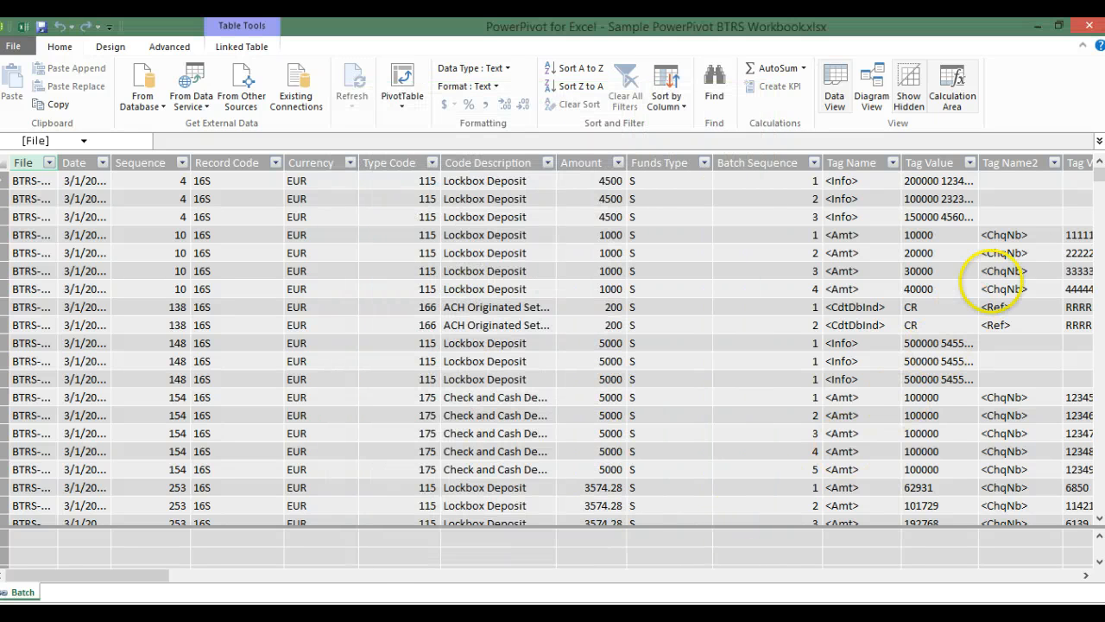
pyautogui.moveTo(1096, 175); pyautogui.dragTo(1096, 213)
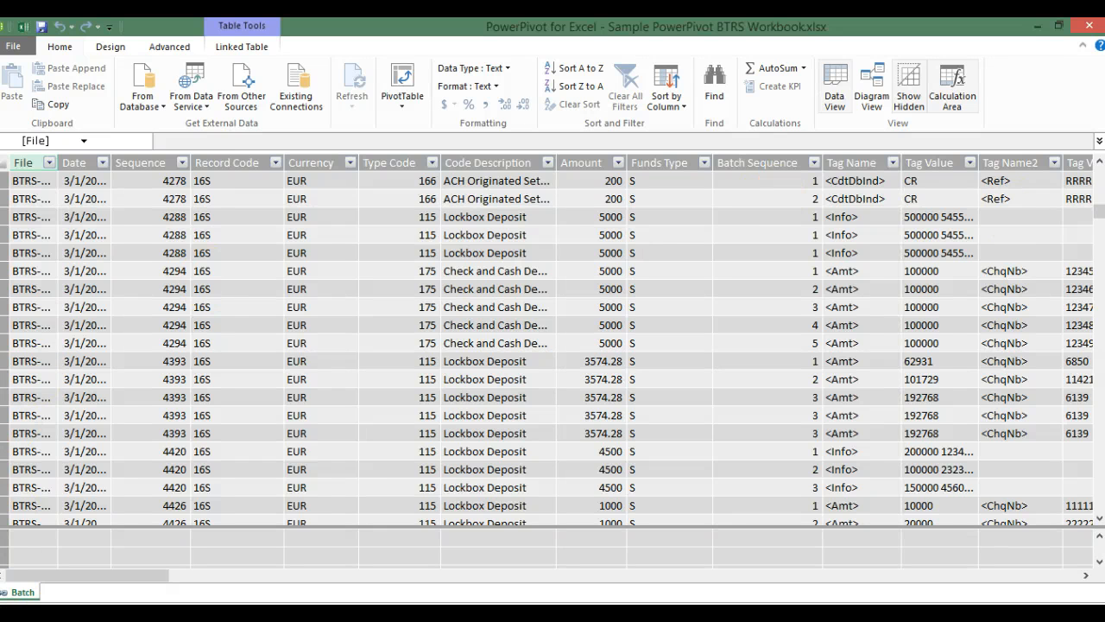
# Step: Return to the Excel workbook, reopen its data model, and review the database and other external data source options
pyautogui.hotkey('alt', 'Tab')
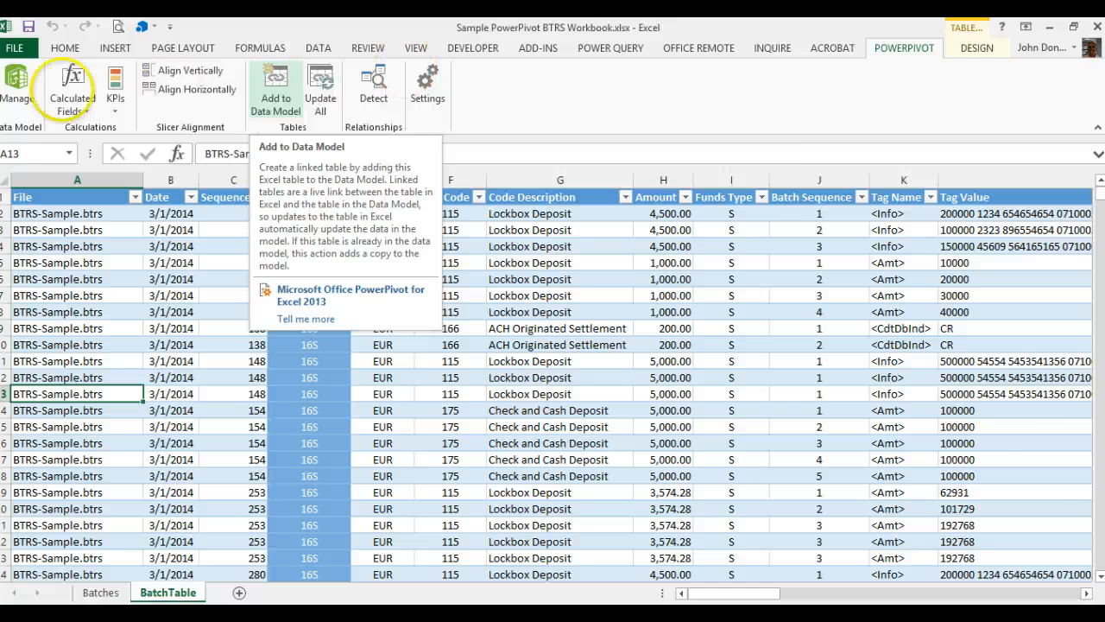
pyautogui.click(26, 86)
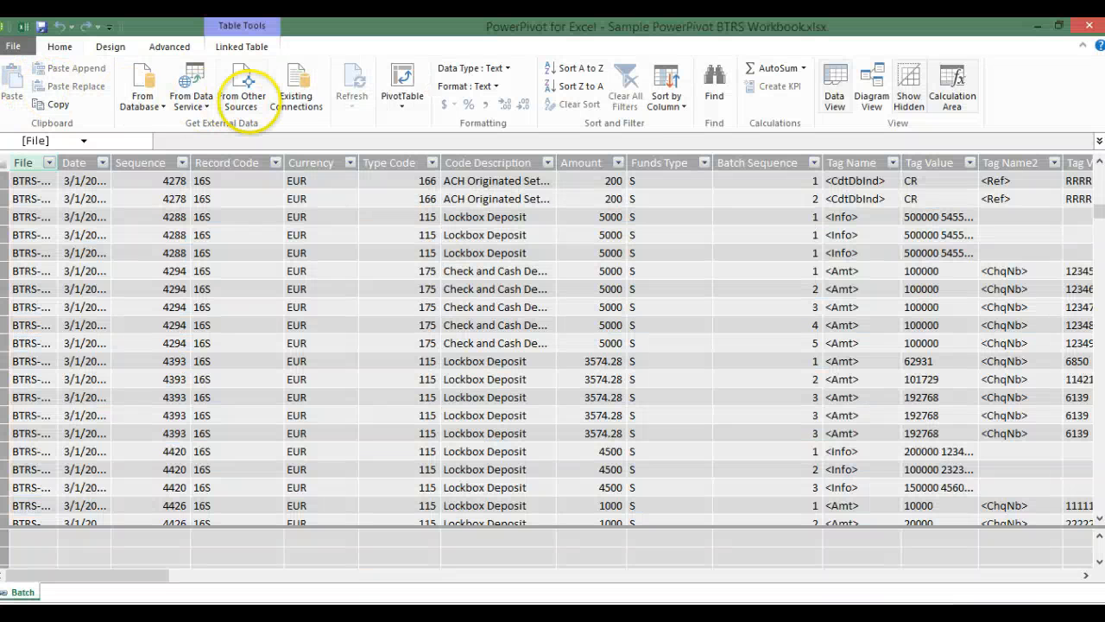
pyautogui.click(145, 94)
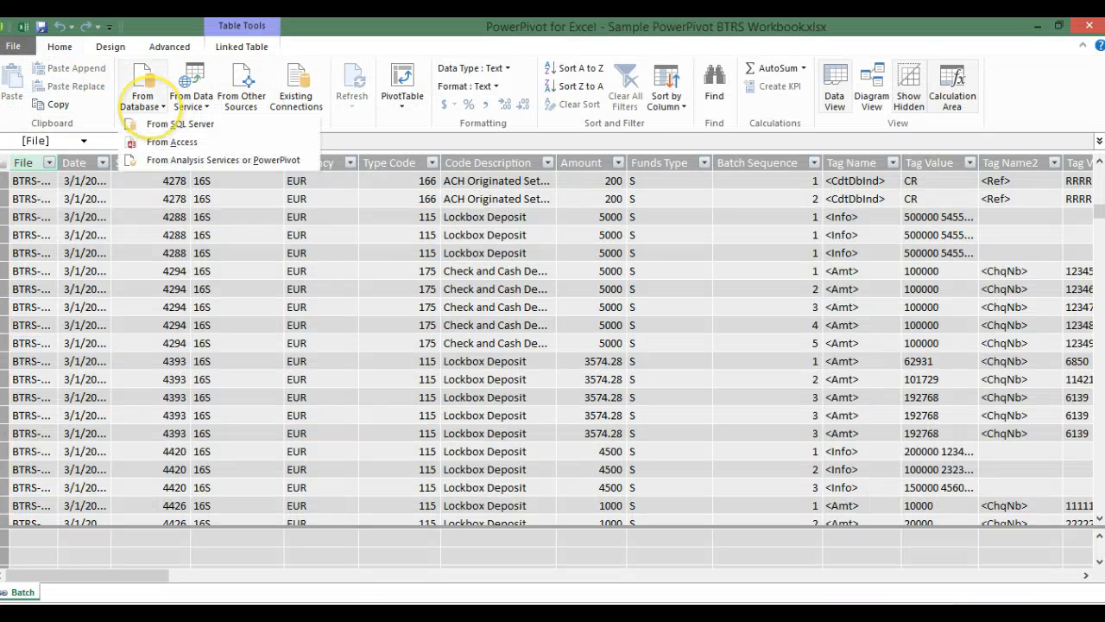
pyautogui.click(239, 90)
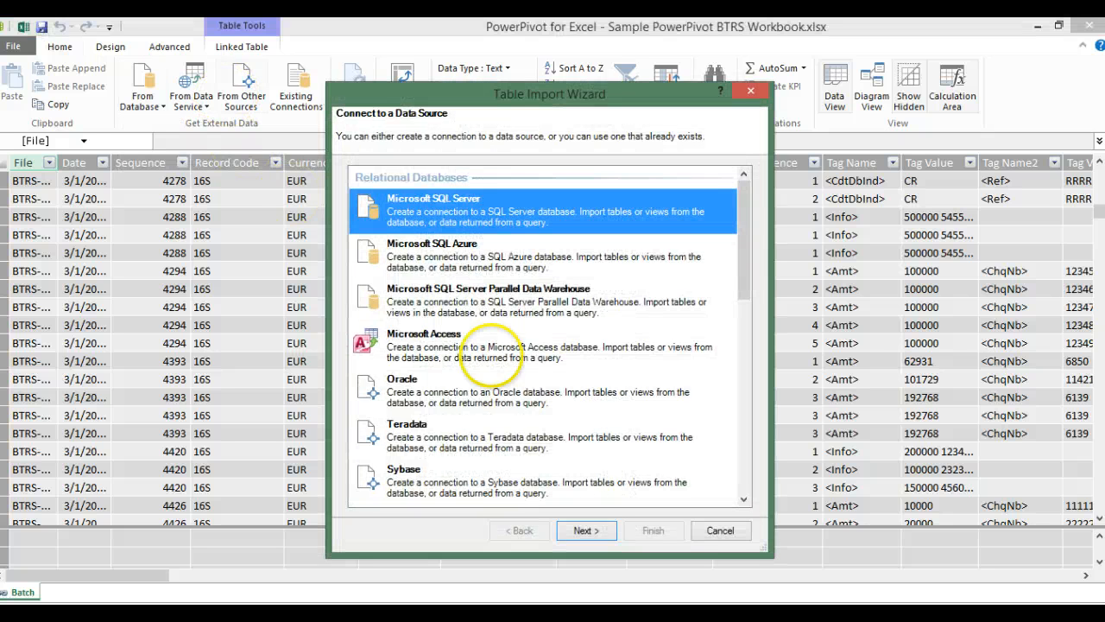
pyautogui.click(718, 528)
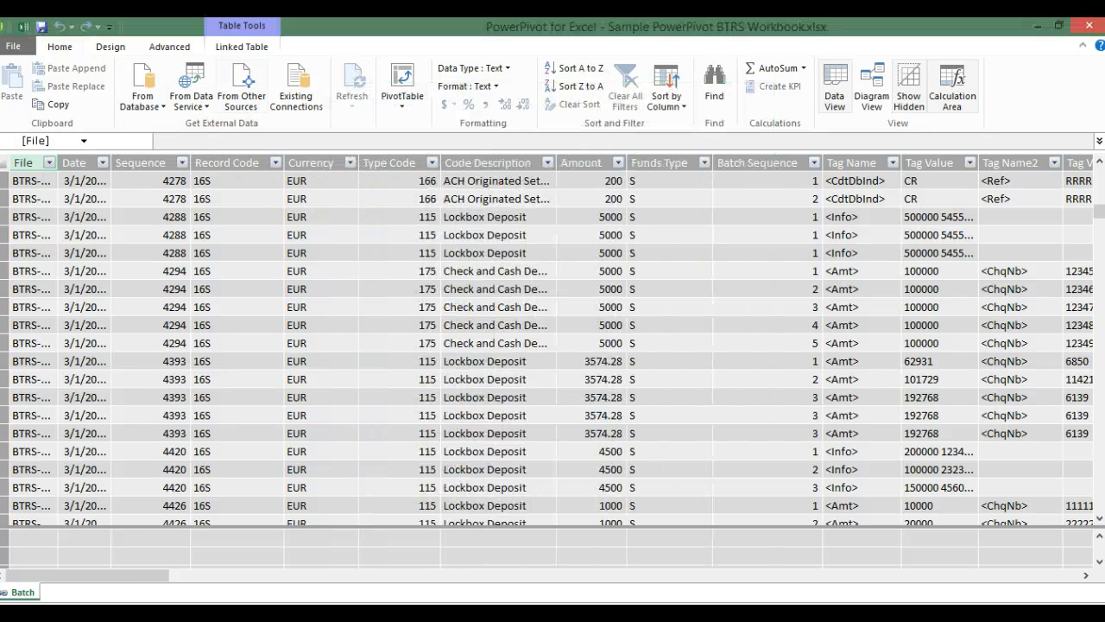
# Step: Try to add the table on the BatchTable sheet to the data model from Excel
pyautogui.hotkey('alt', 'Tab')
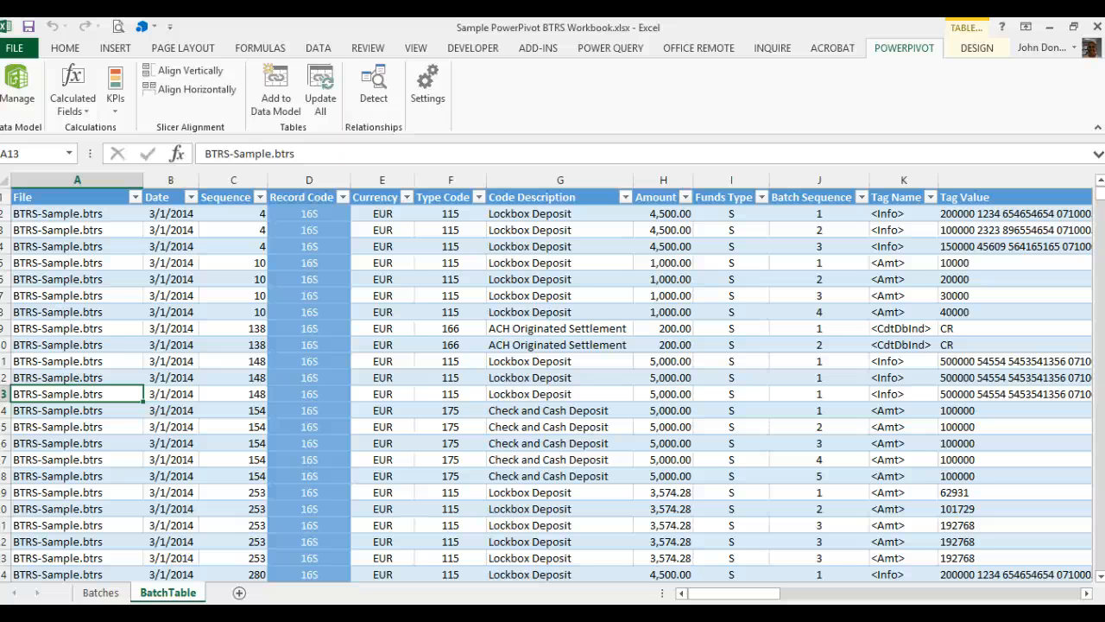
pyautogui.click(231, 510)
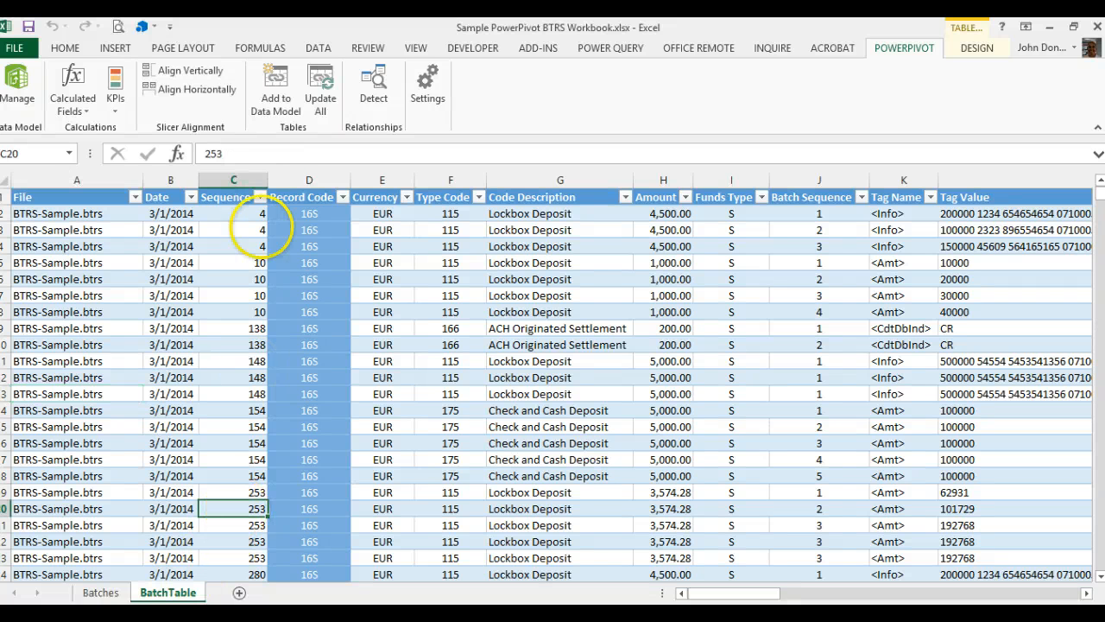
pyautogui.click(271, 76)
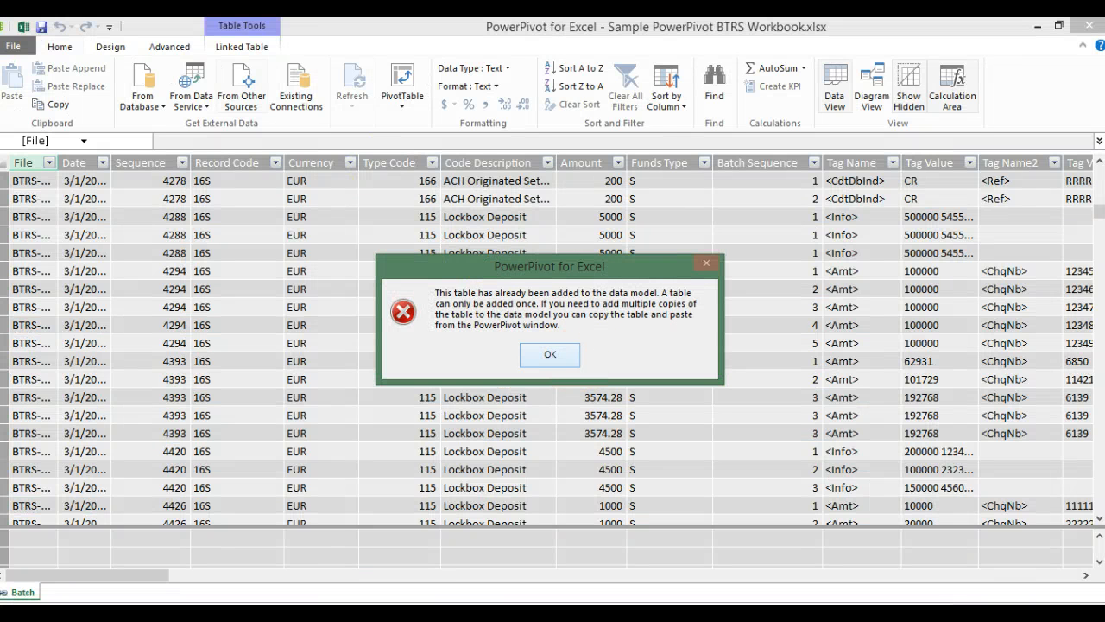
pyautogui.click(545, 358)
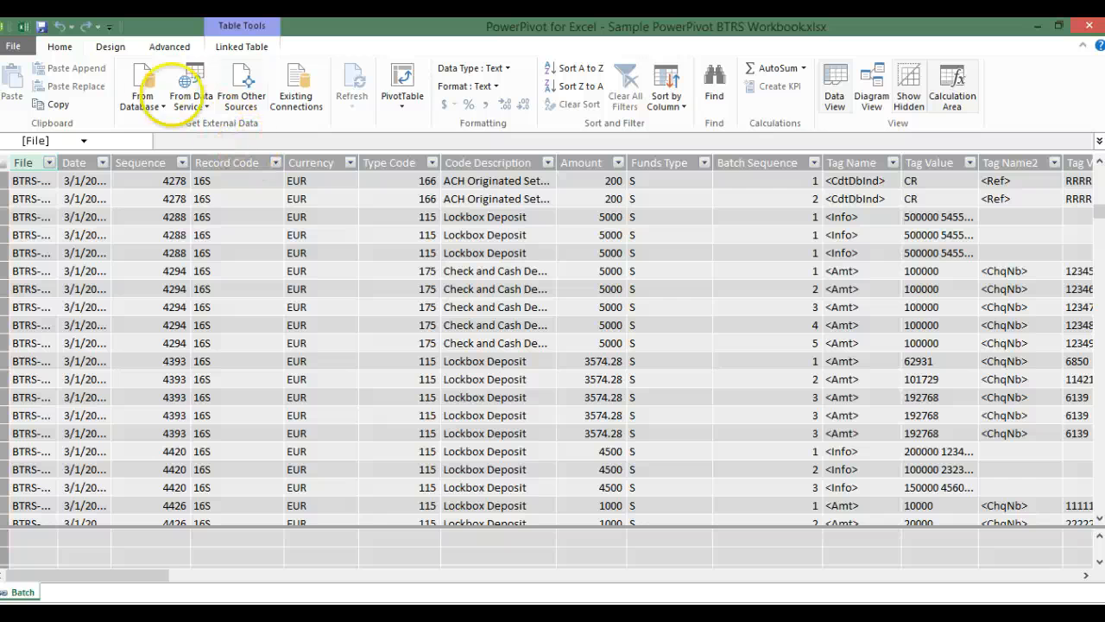
pyautogui.click(23, 27)
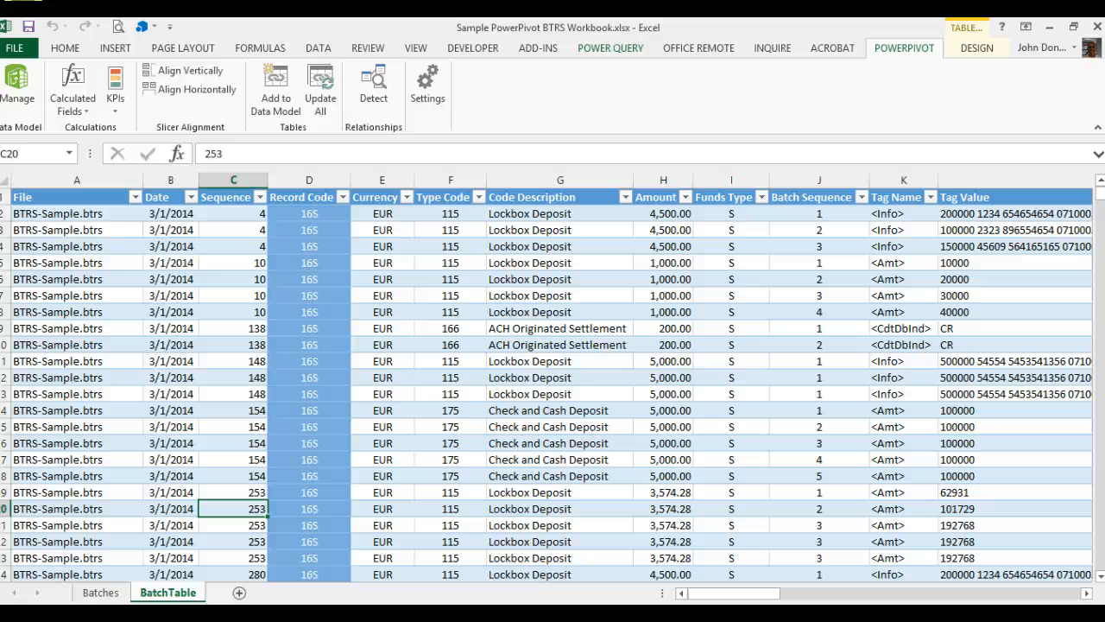
# Step: Review the file types that Power Query can import external data from
pyautogui.click(611, 48)
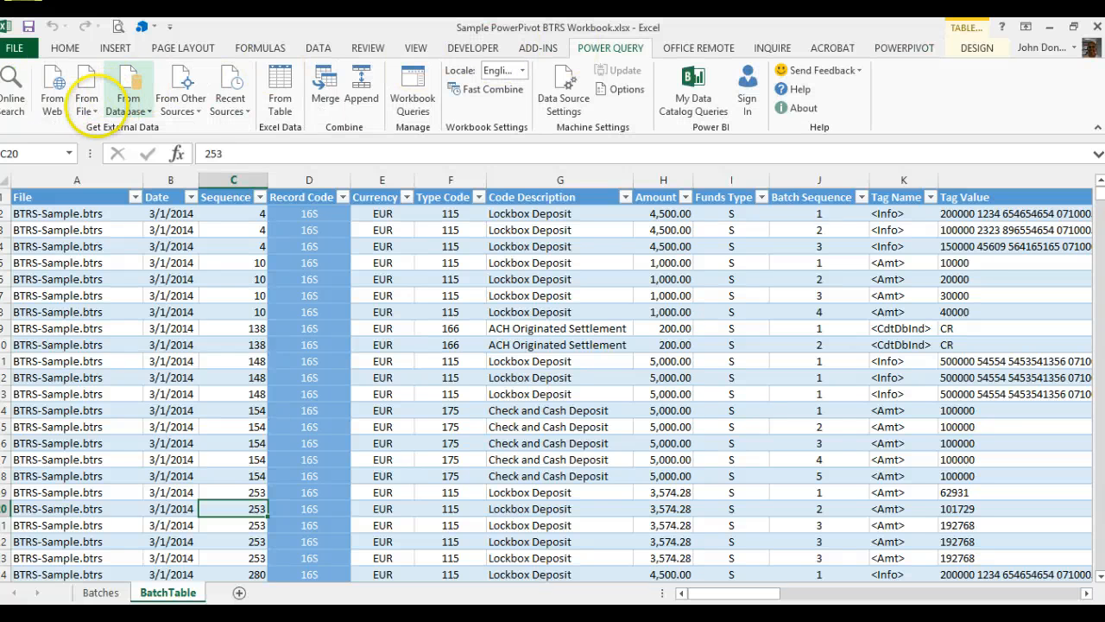
pyautogui.click(87, 99)
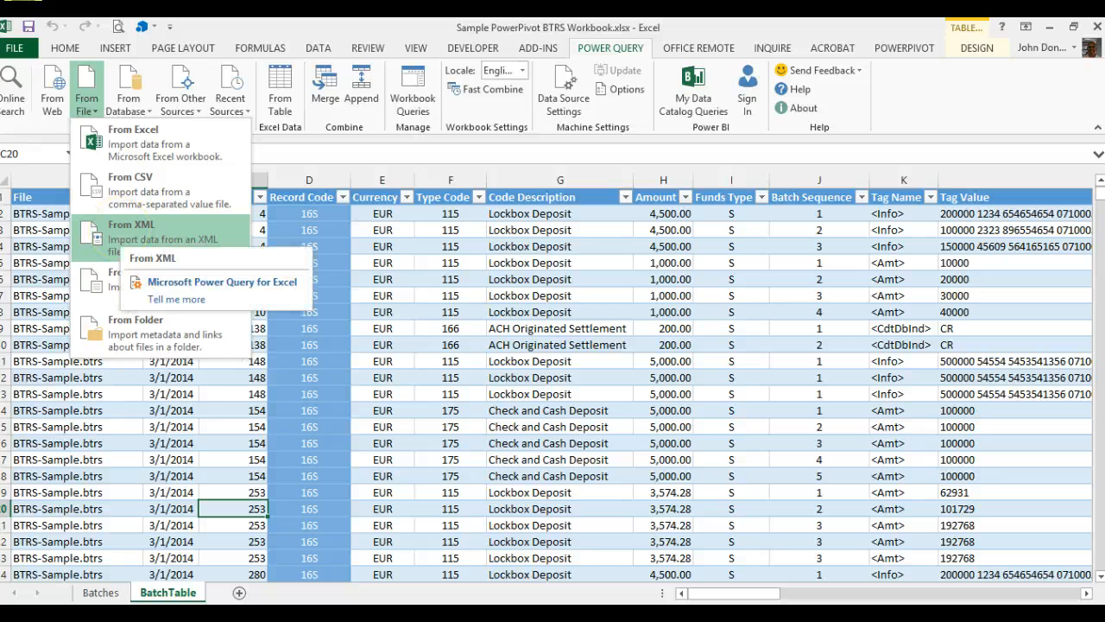
pyautogui.click(48, 618)
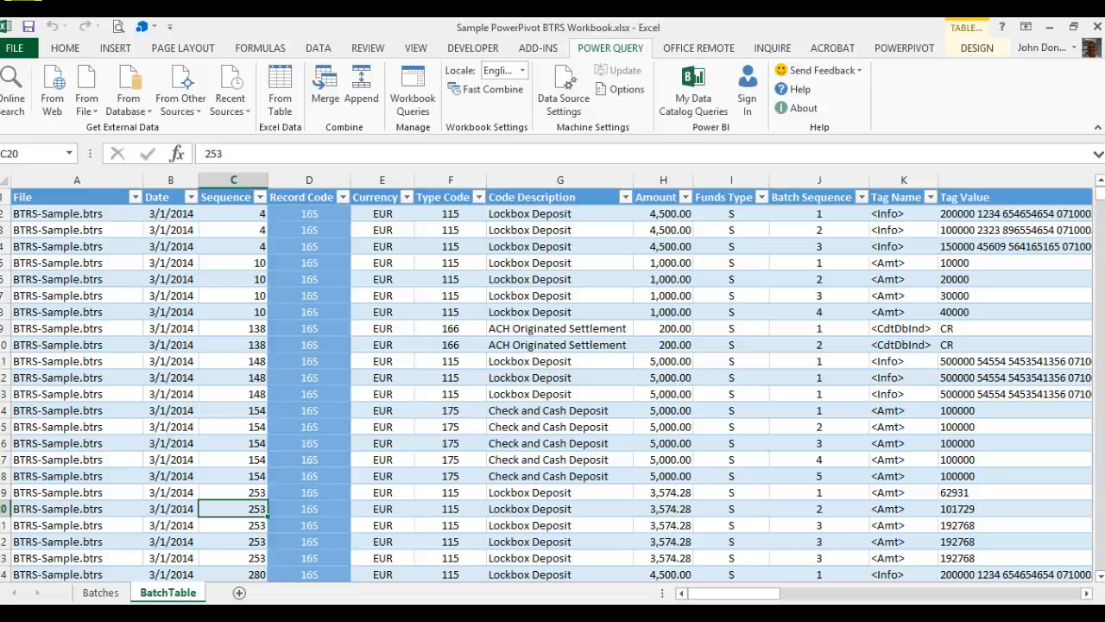
# Step: Close the sample PowerPivot BTRS workbook and create a new blank workbook
pyautogui.hotkey('ctrl', 'w')
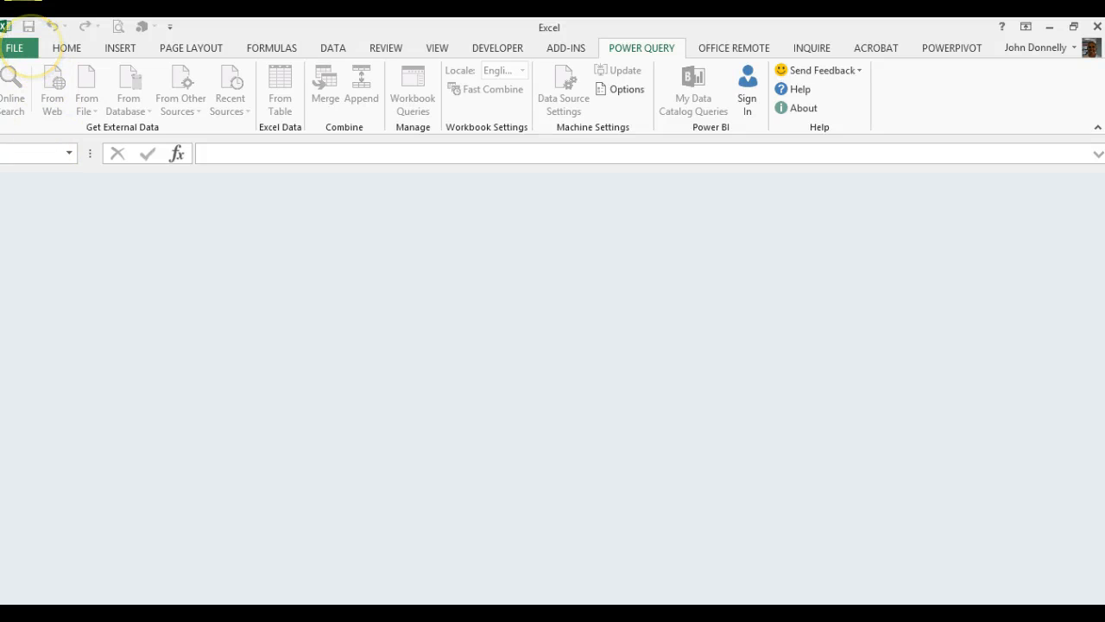
pyautogui.click(19, 47)
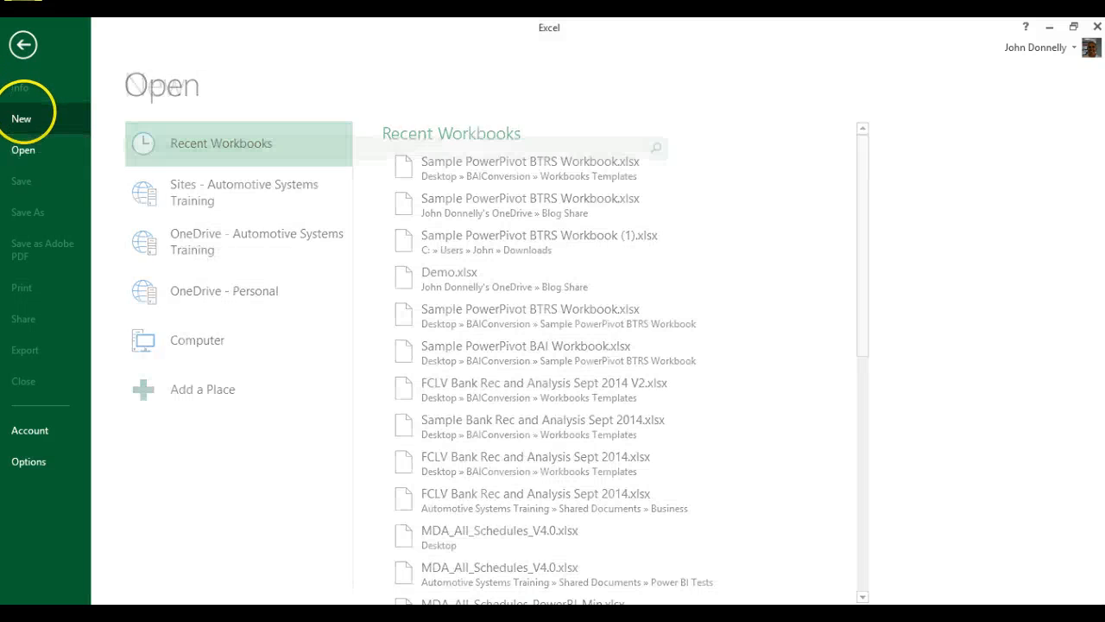
pyautogui.click(30, 119)
pyautogui.click(221, 292)
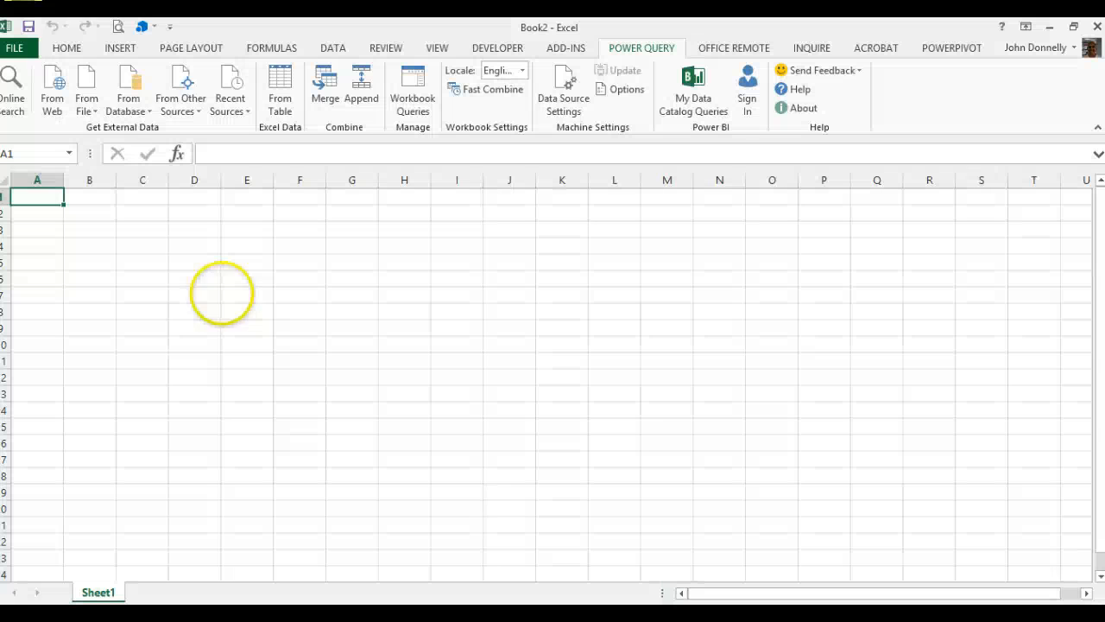
# Step: Launch the Bank File Conversion app and load the file My Company Sep 14.btrs from the BAI File Samples folder
pyautogui.click(153, 26)
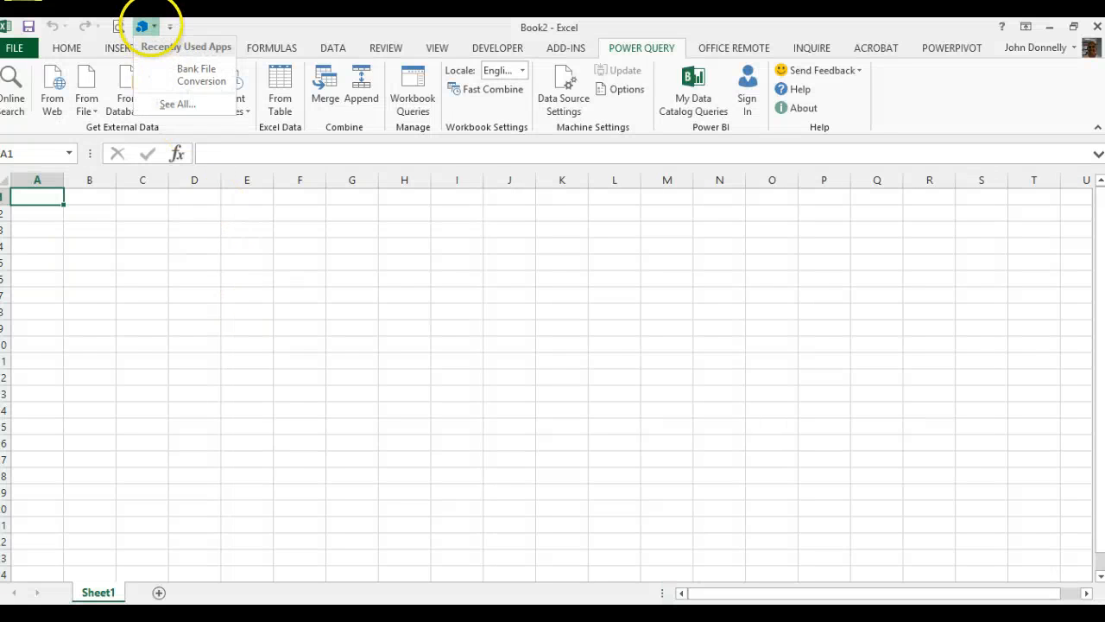
pyautogui.click(155, 74)
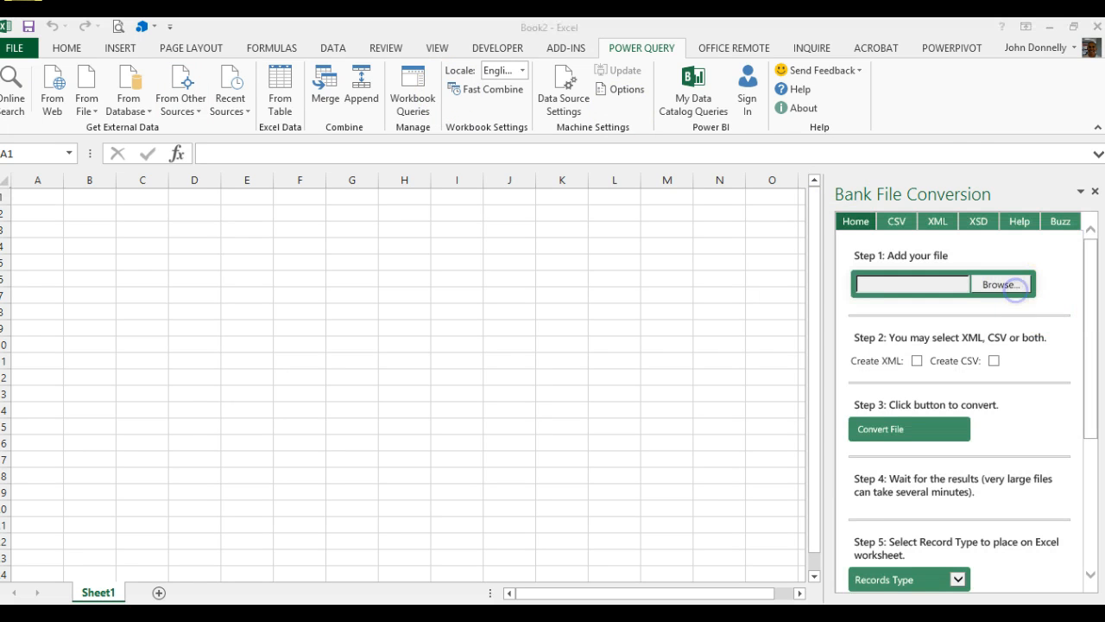
pyautogui.click(1001, 285)
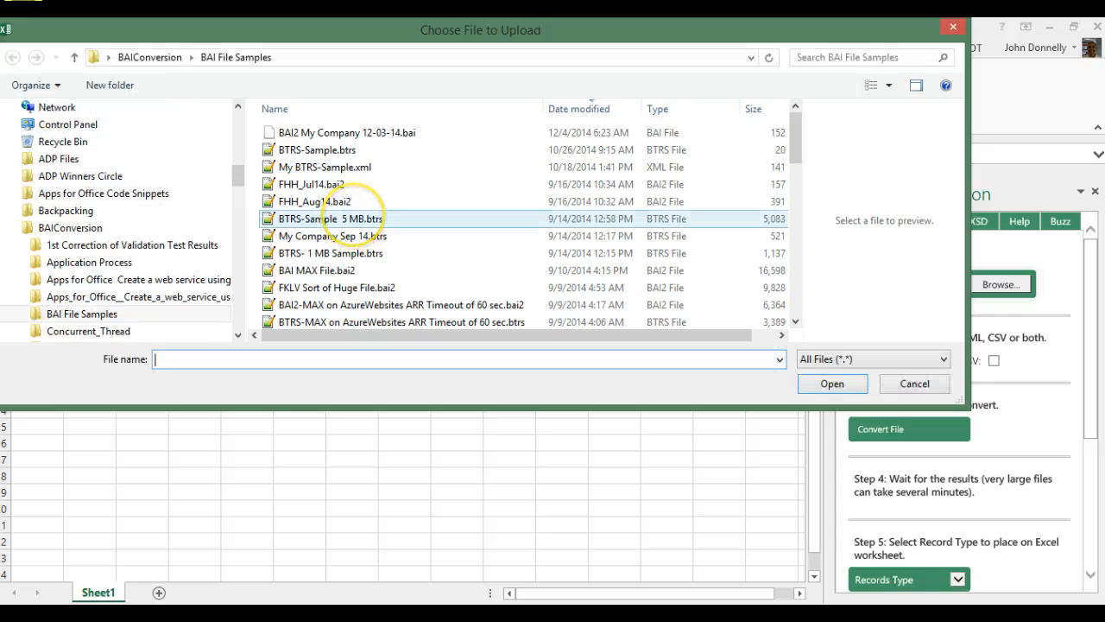
pyautogui.click(339, 233)
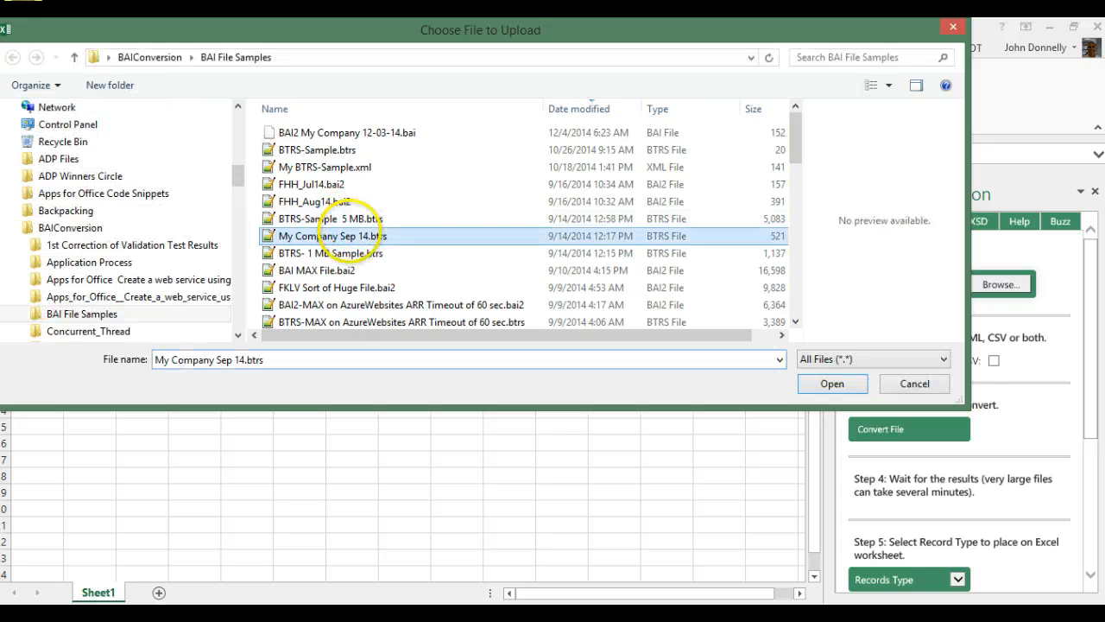
pyautogui.click(815, 383)
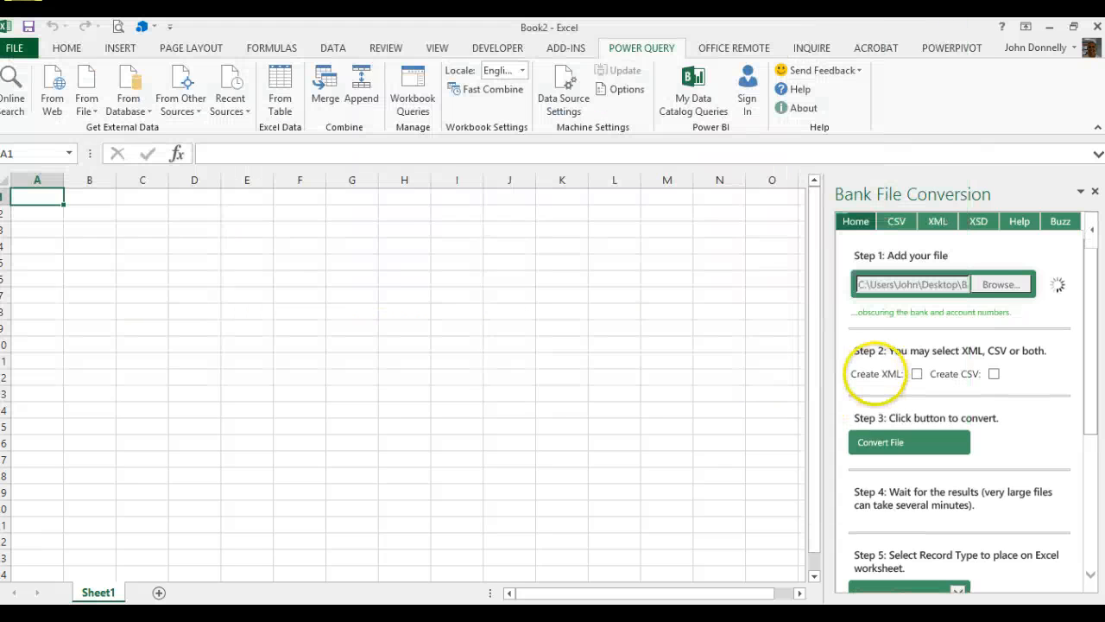
# Step: Convert the loaded bank file with both XML and CSV output enabled
pyautogui.click(916, 360)
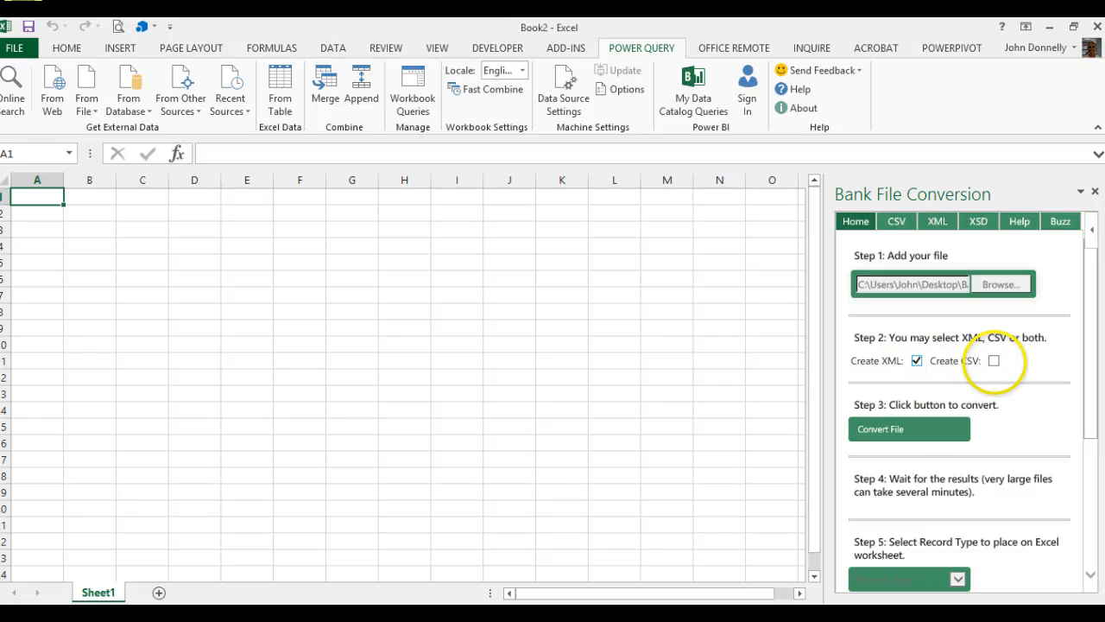
pyautogui.click(994, 360)
pyautogui.click(932, 425)
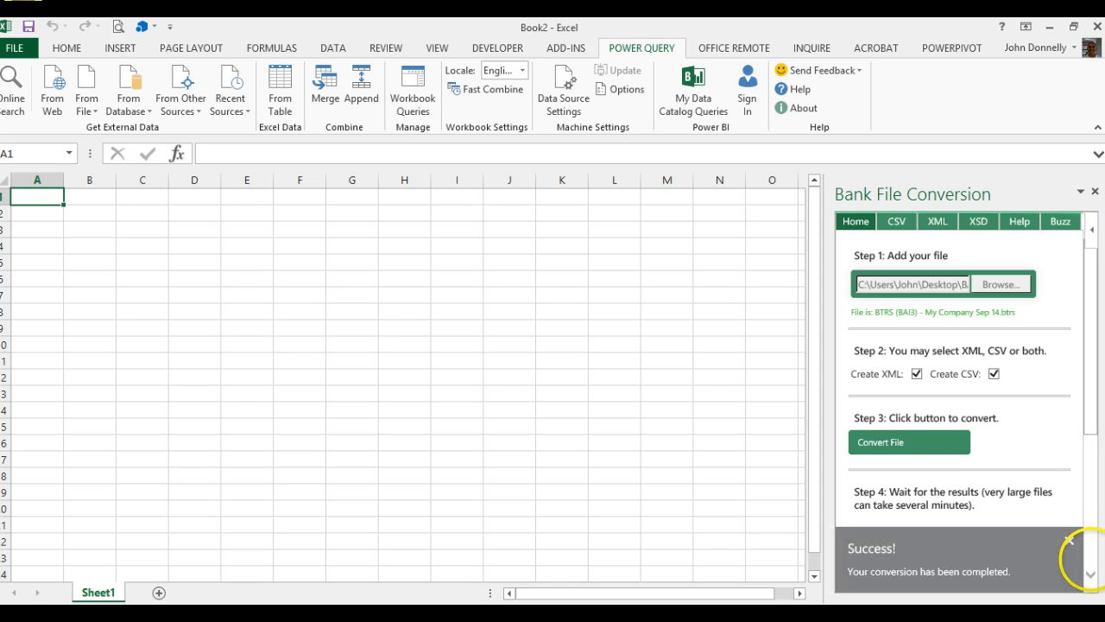
pyautogui.click(1069, 541)
# Step: Place the "16 Detail with batch records" record type on the worksheet as a table
pyautogui.click(1090, 548)
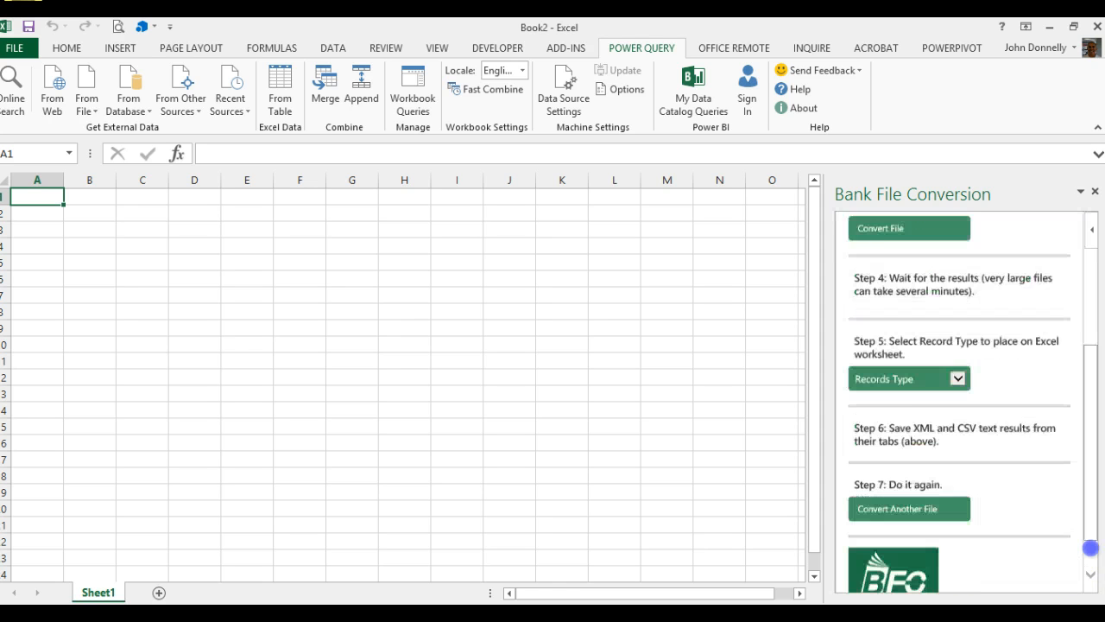
pyautogui.click(959, 336)
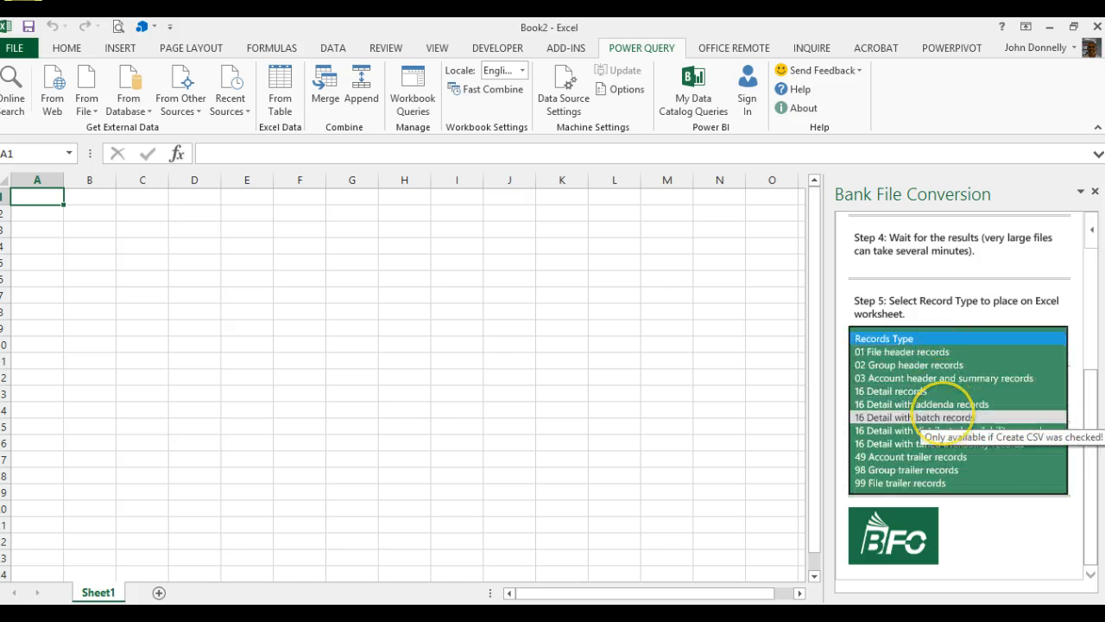
pyautogui.click(950, 418)
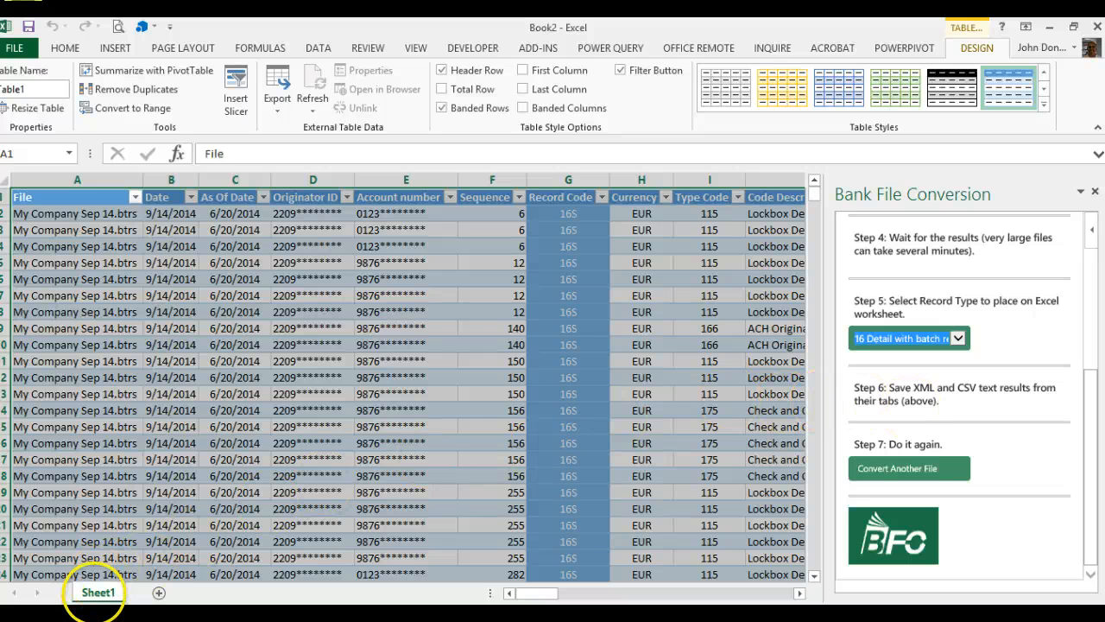
# Step: Rename the worksheet Sheet1 as Batch
pyautogui.rightClick(97, 592)
pyautogui.click(145, 441)
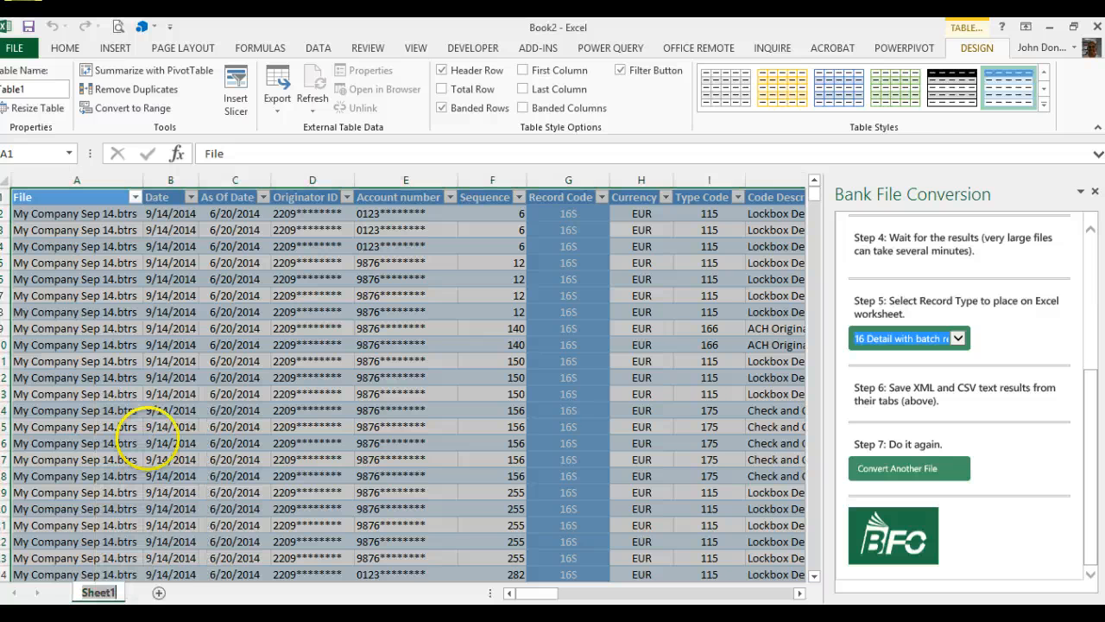
pyautogui.write('Batch')
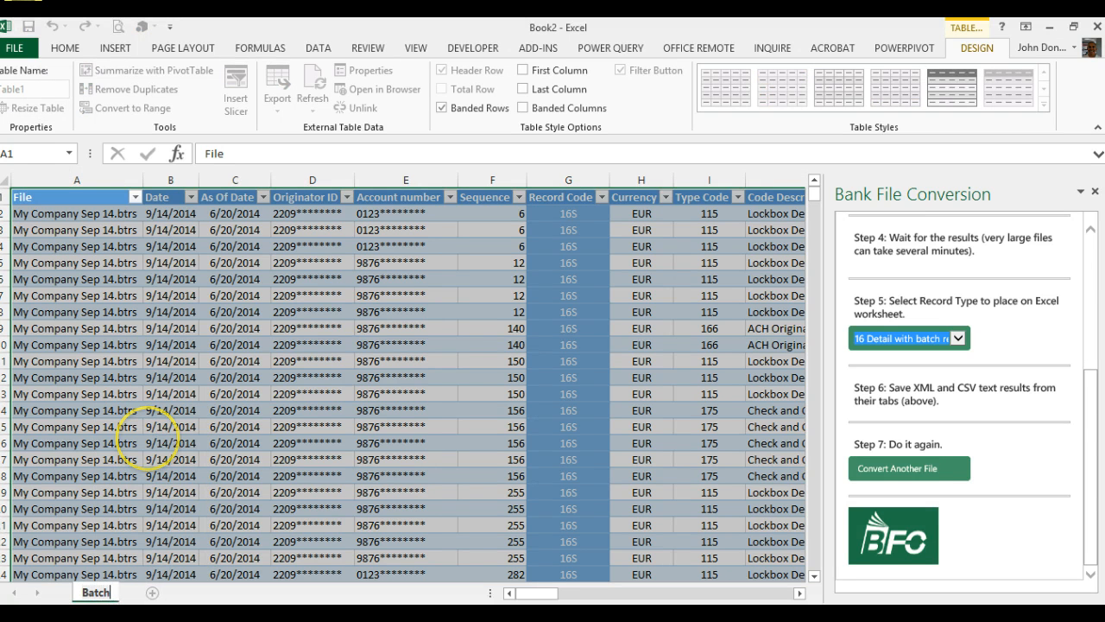
pyautogui.click(147, 437)
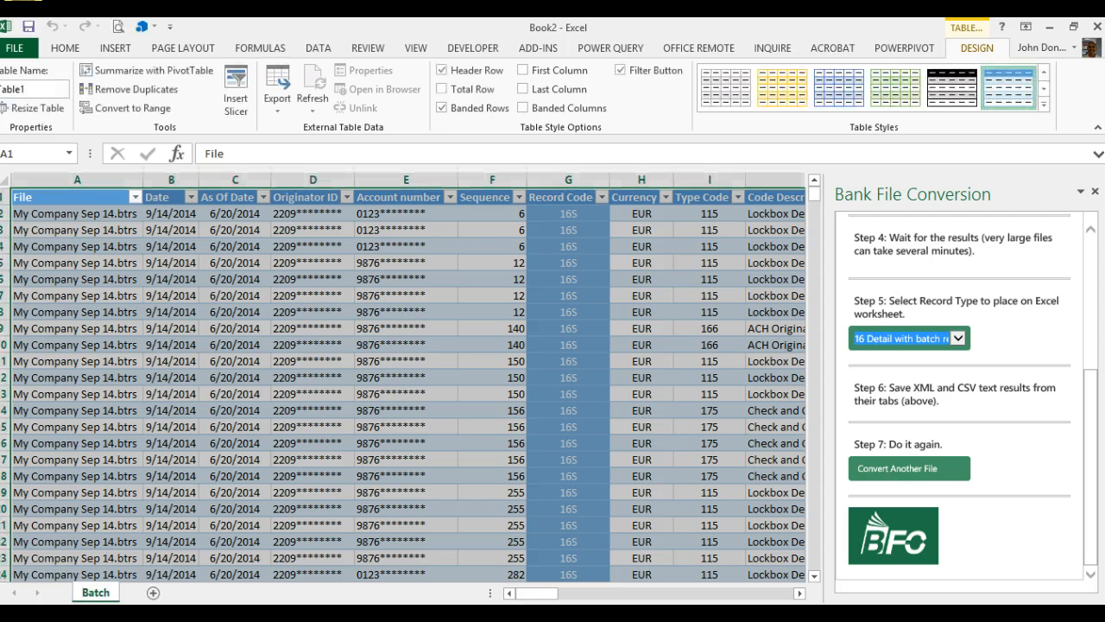
# Step: Close the Bank File Conversion pane and add the batch records table to the PowerPivot data model
pyautogui.click(159, 441)
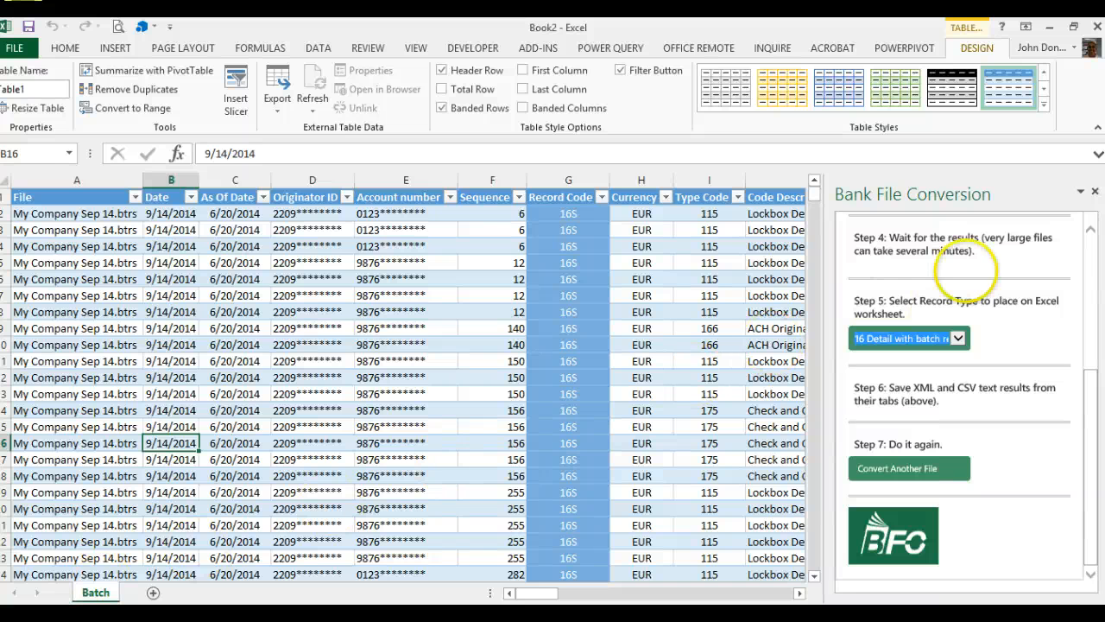
pyautogui.click(1095, 191)
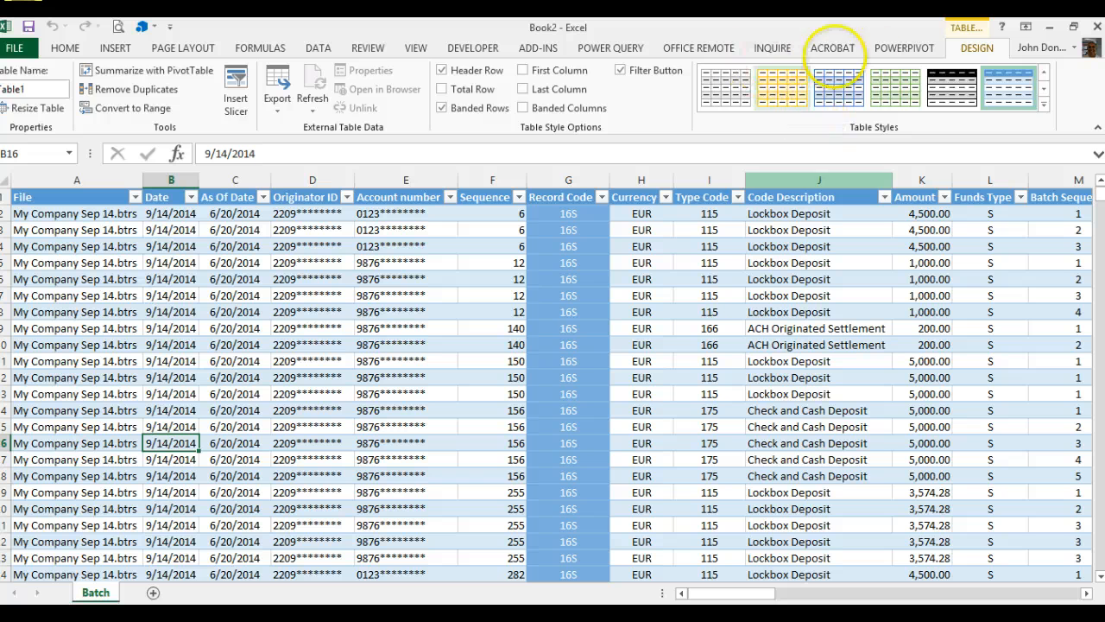
pyautogui.click(887, 49)
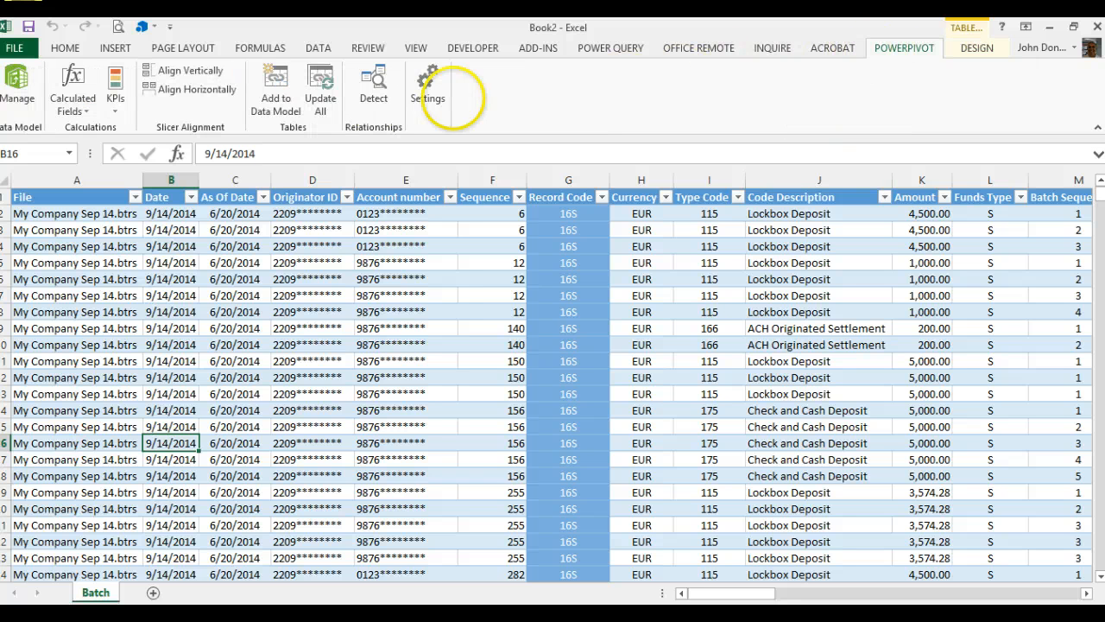
pyautogui.click(276, 91)
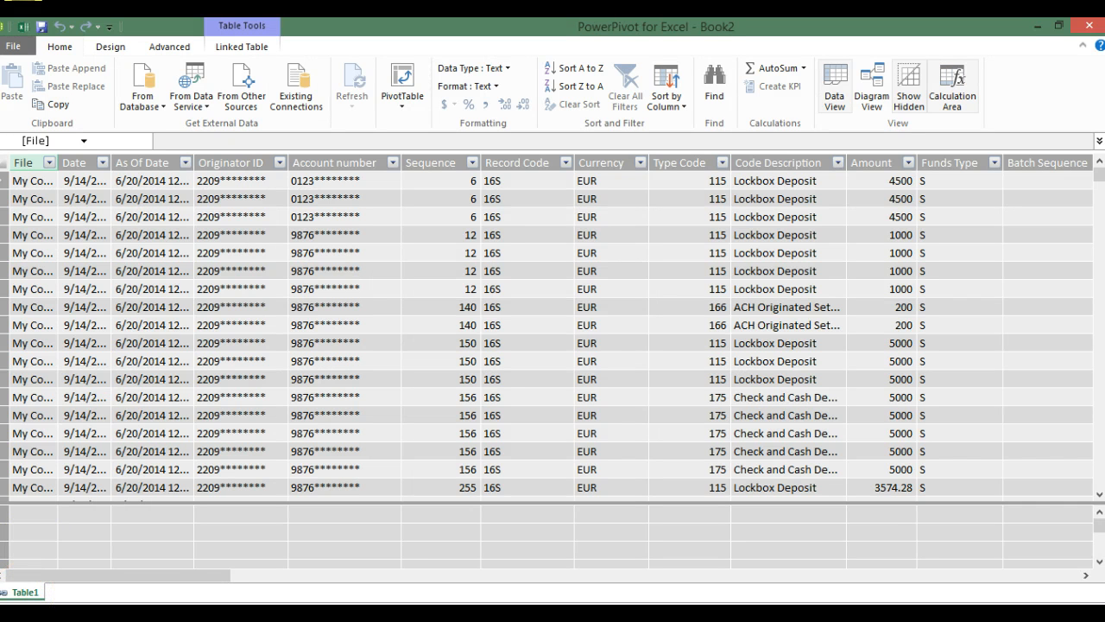
# Step: Rename the data model table Table1 as Batch
pyautogui.rightClick(24, 592)
pyautogui.click(74, 509)
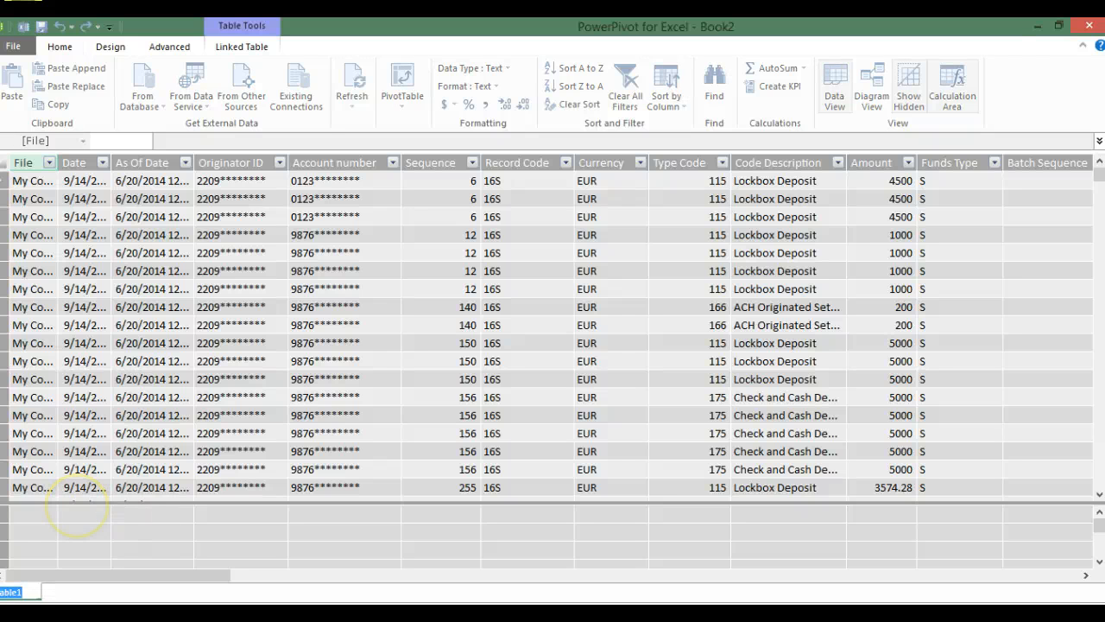
pyautogui.press('BackSpace')
pyautogui.write('Batch')
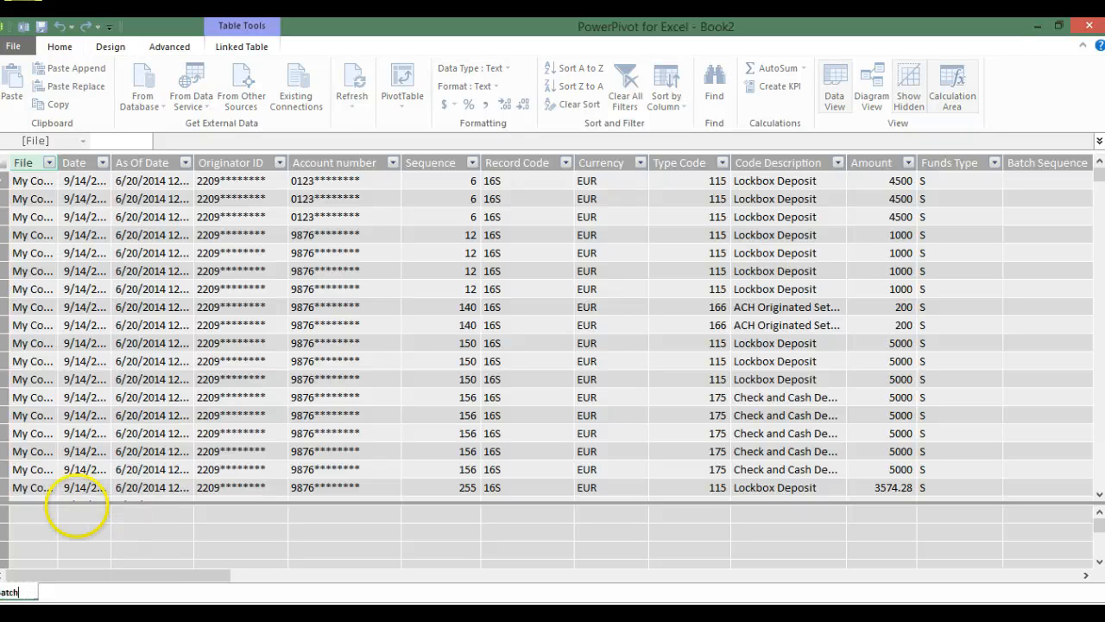
pyautogui.press('Return')
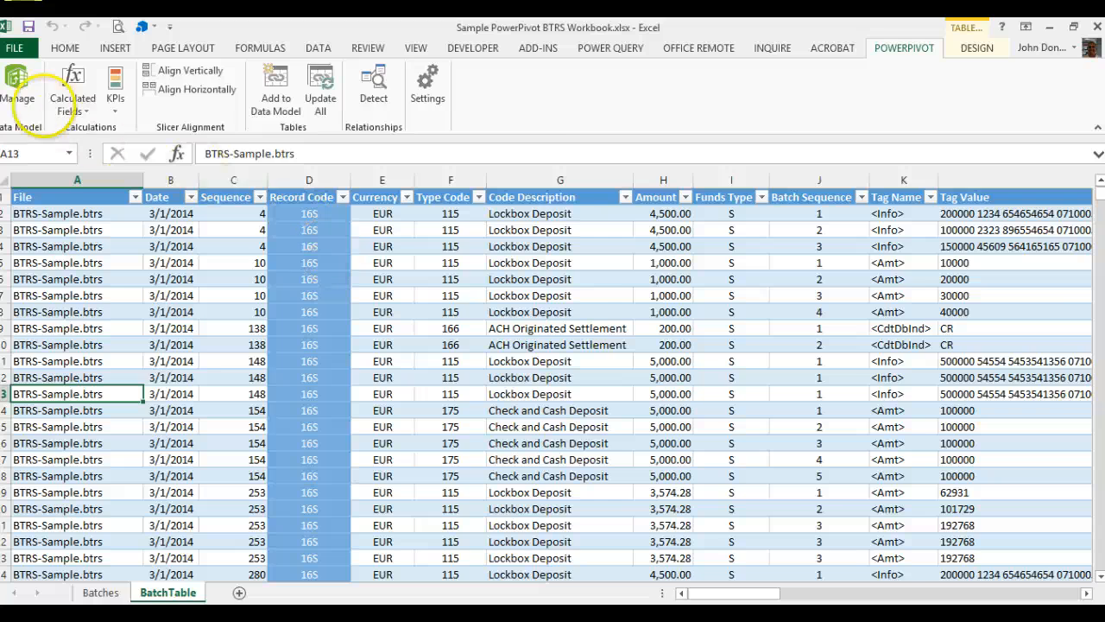
# Step: Open the sample workbook's data model, widen the File column, and look through the tag columns up to the calculated batch columns
pyautogui.click(17, 82)
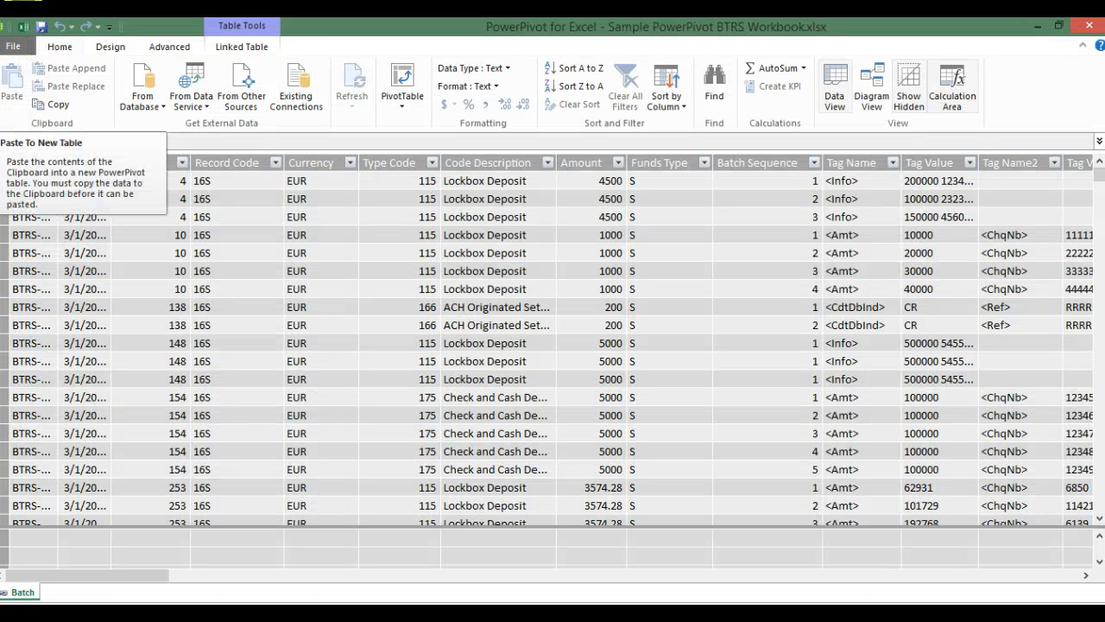
pyautogui.moveTo(110, 164); pyautogui.dragTo(106, 168)
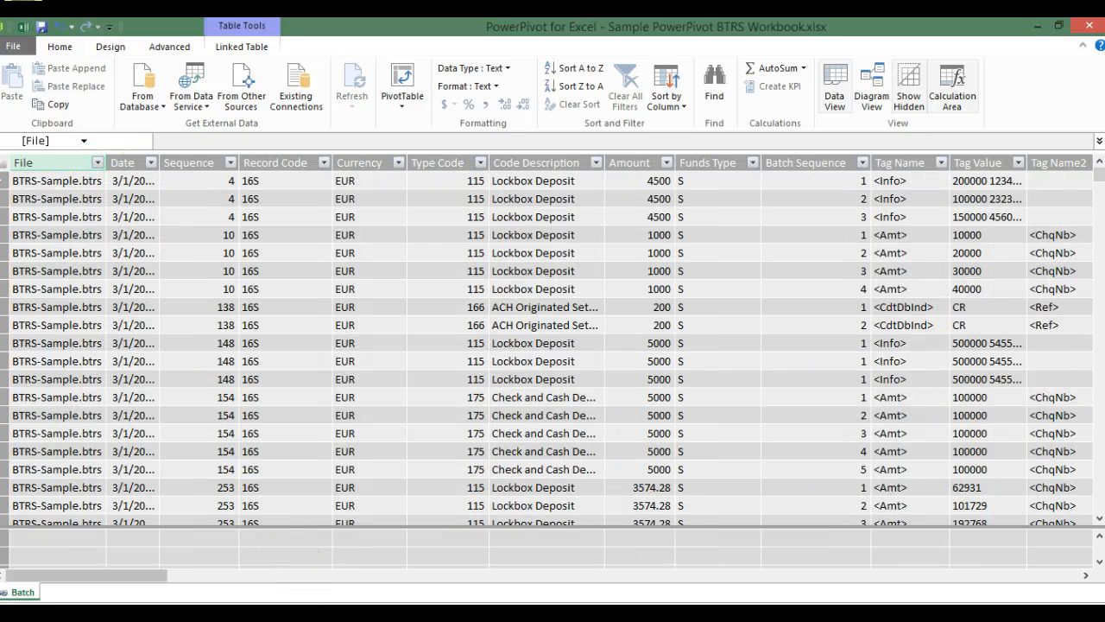
pyautogui.click(363, 575)
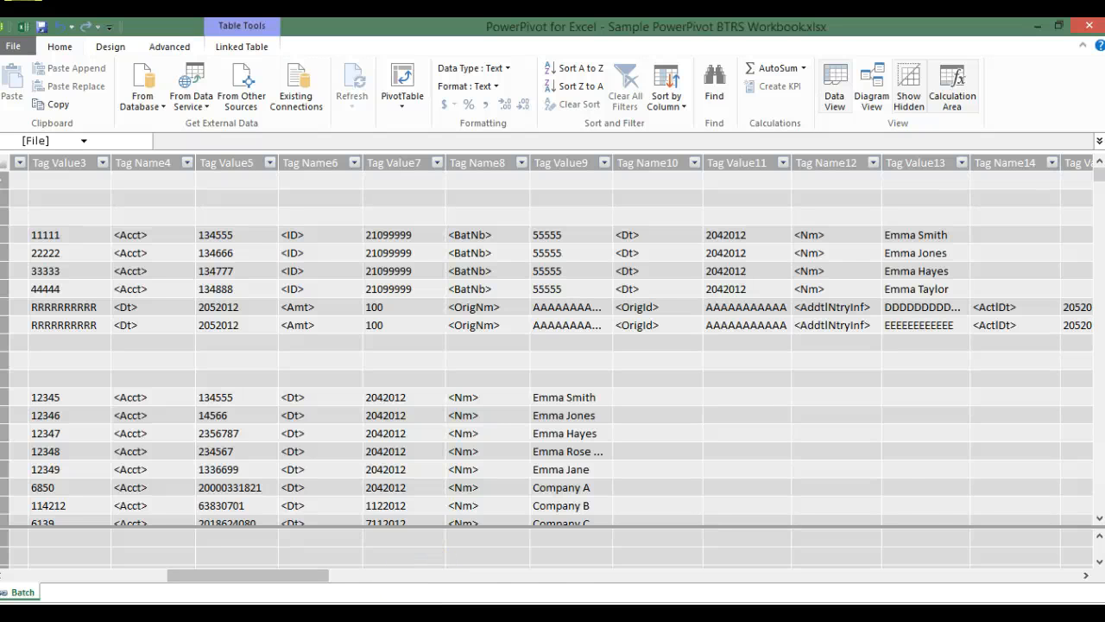
pyautogui.click(444, 574)
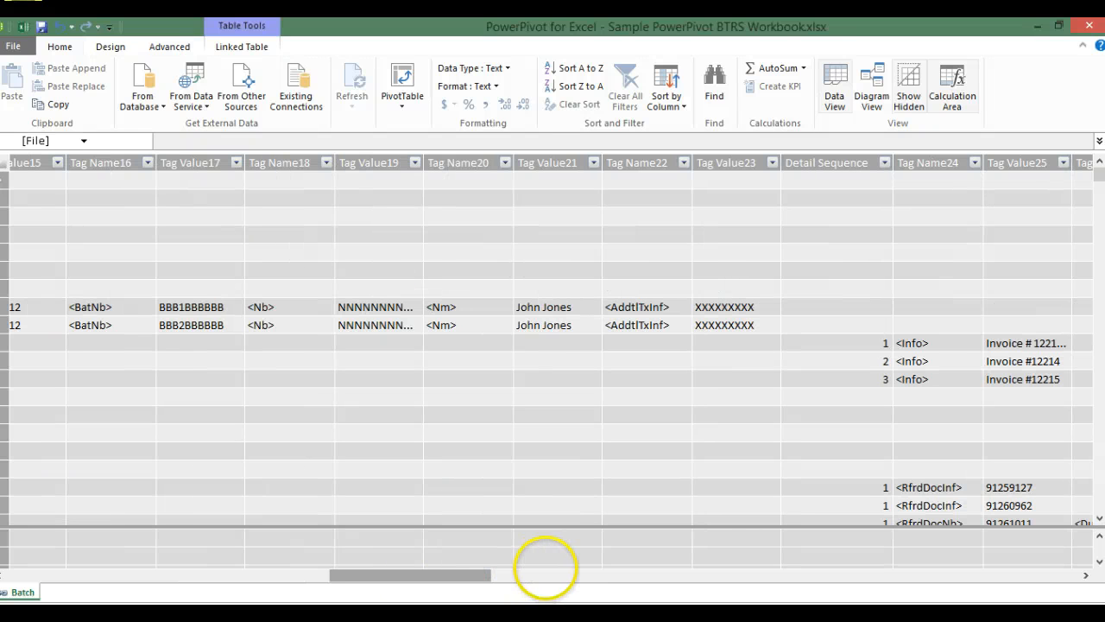
pyautogui.click(557, 573)
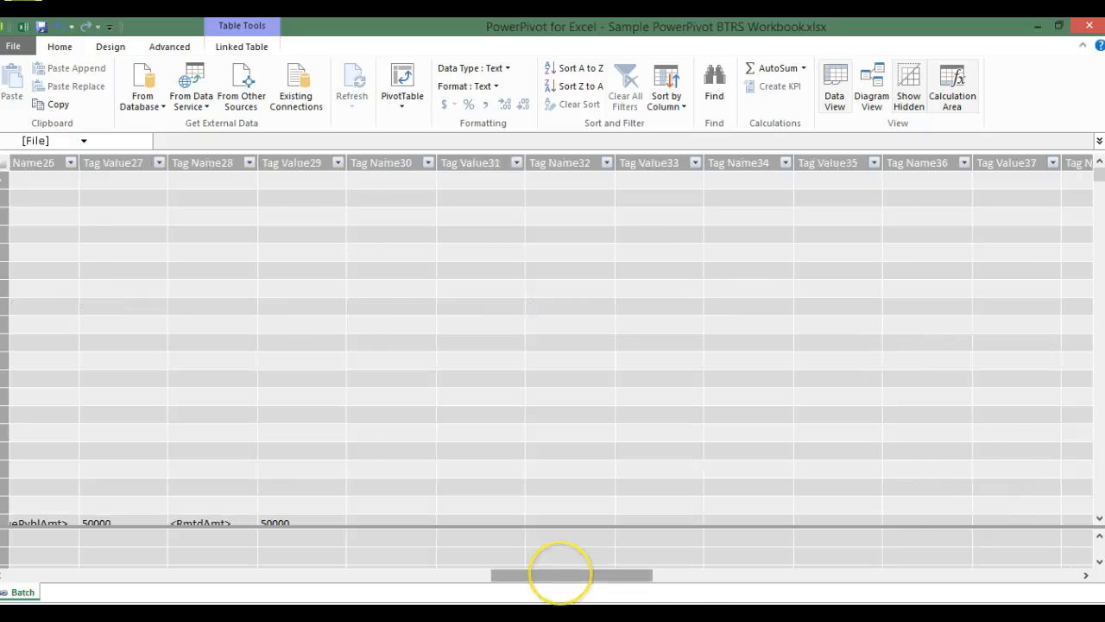
pyautogui.moveTo(560, 573); pyautogui.dragTo(691, 577)
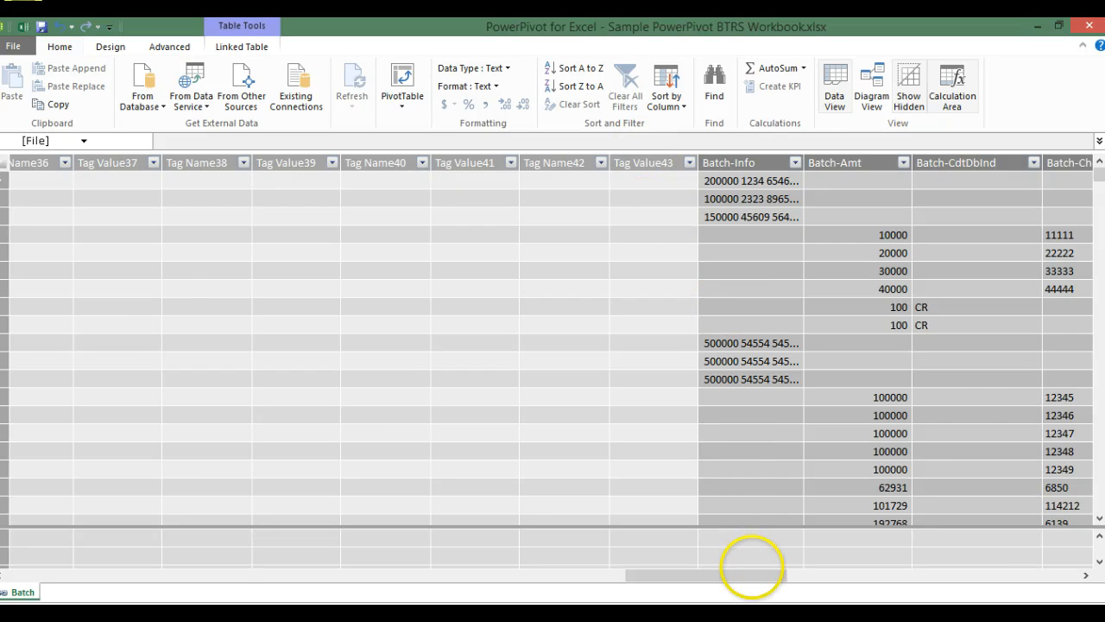
pyautogui.moveTo(750, 574); pyautogui.dragTo(825, 575)
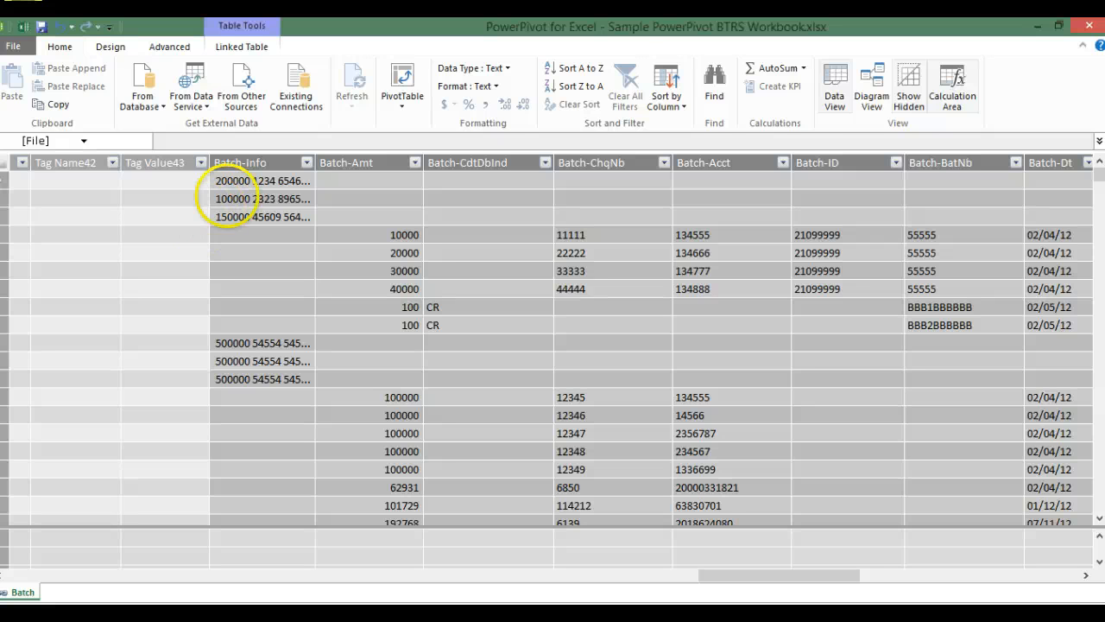
# Step: Expand the formula area and examine the formulas of the calculated columns from Batch-Info through Batch-Acct
pyautogui.click(255, 181)
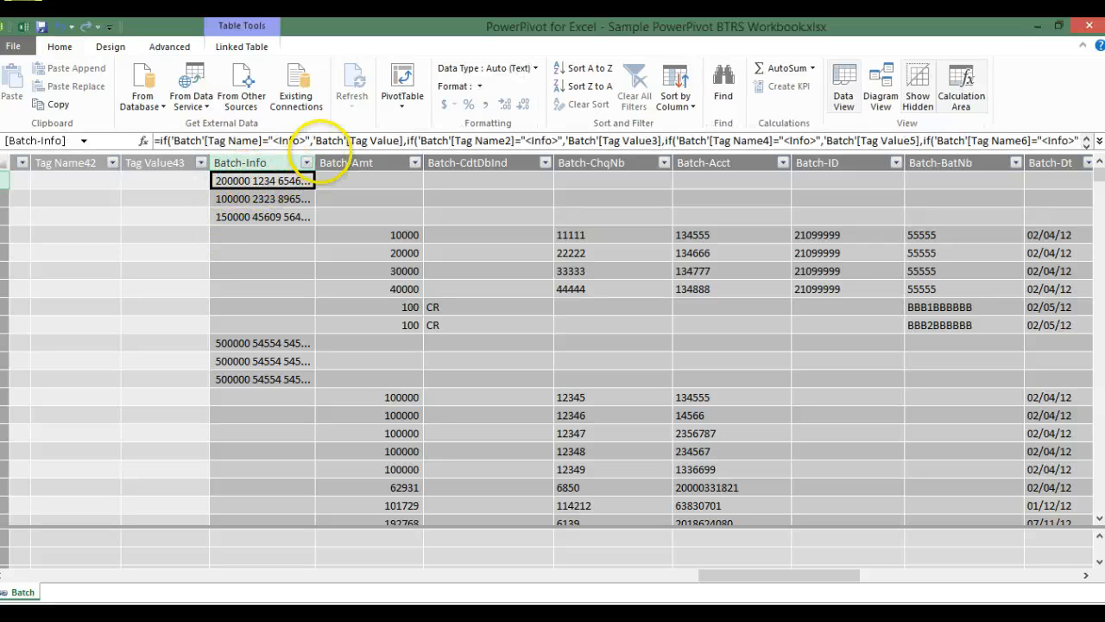
pyautogui.moveTo(325, 152); pyautogui.dragTo(319, 243)
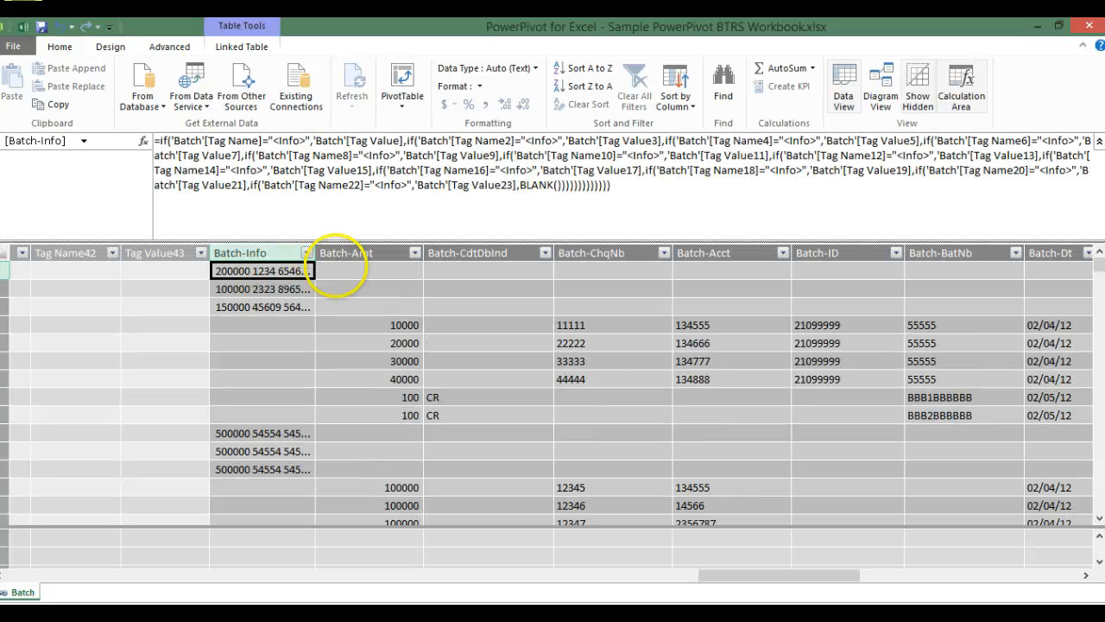
pyautogui.click(337, 270)
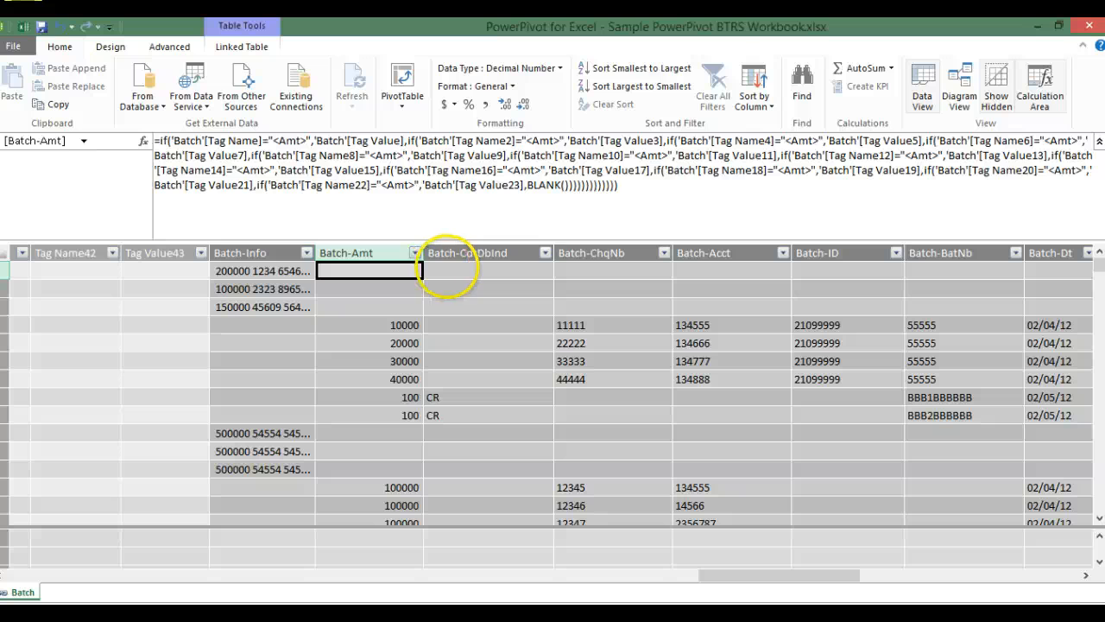
pyautogui.click(513, 270)
pyautogui.click(574, 269)
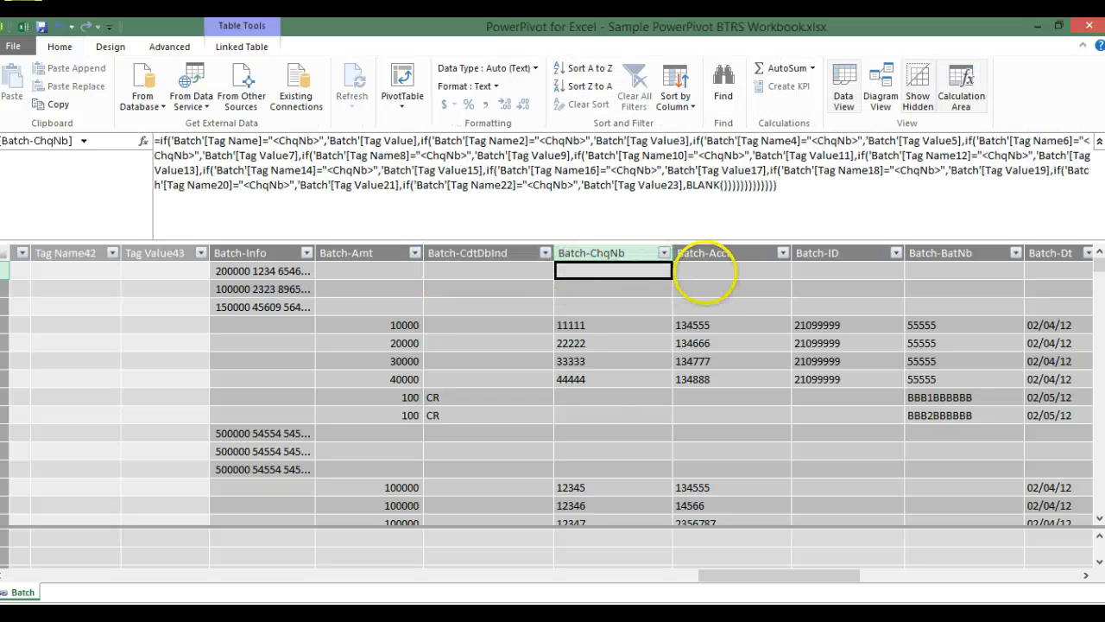
pyautogui.click(712, 270)
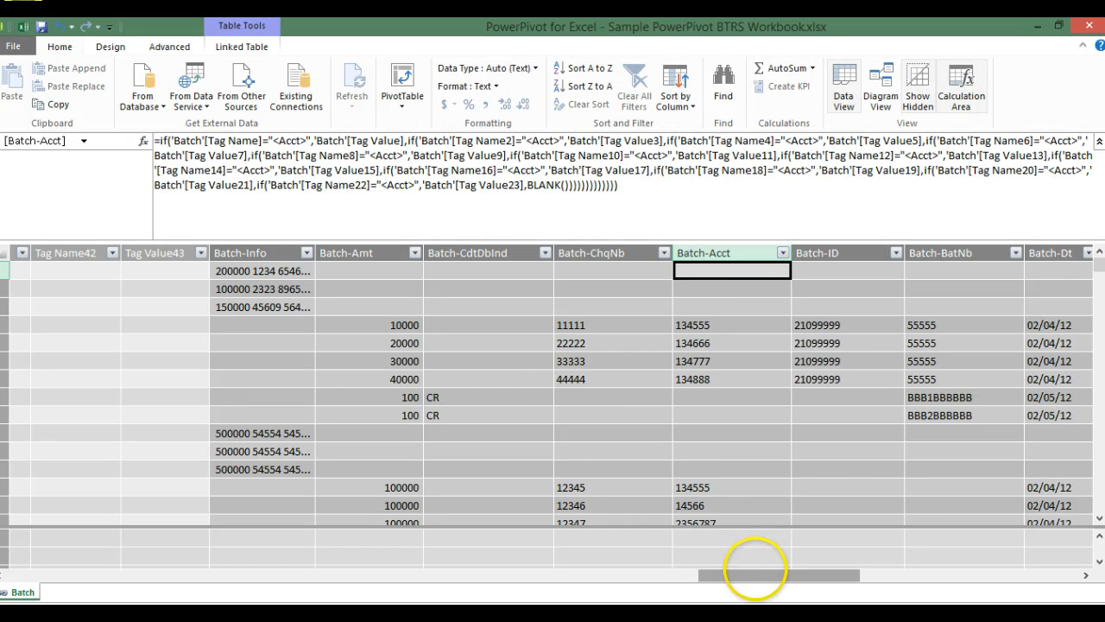
# Step: Look over the remaining calculated batch and detail columns, and collapse the formula area to a single line
pyautogui.moveTo(752, 574); pyautogui.dragTo(954, 574)
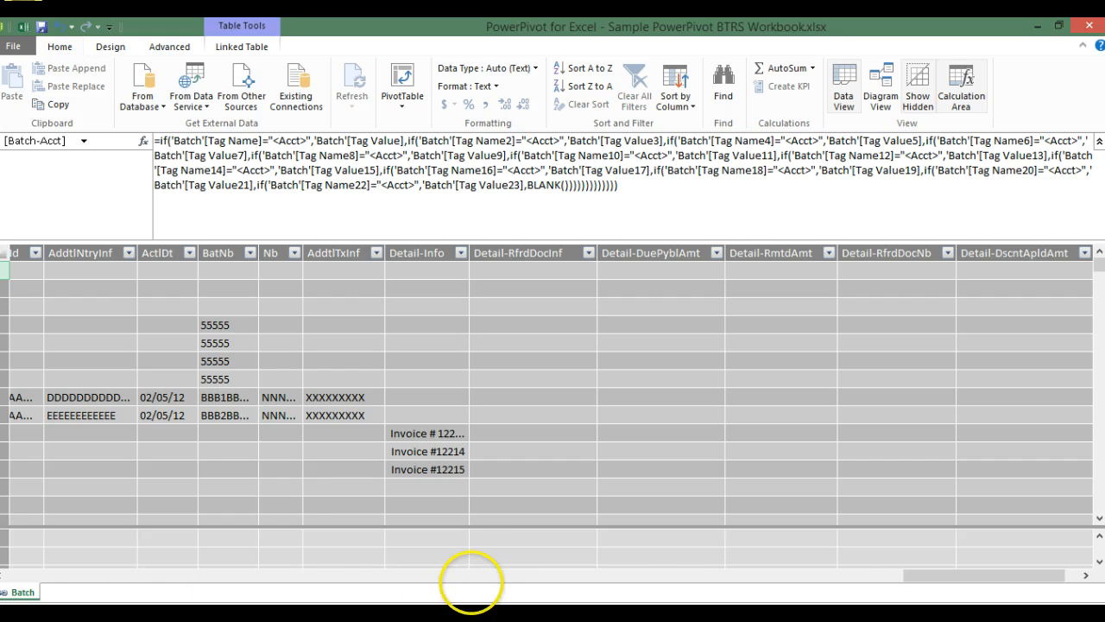
pyautogui.moveTo(919, 584); pyautogui.dragTo(762, 584)
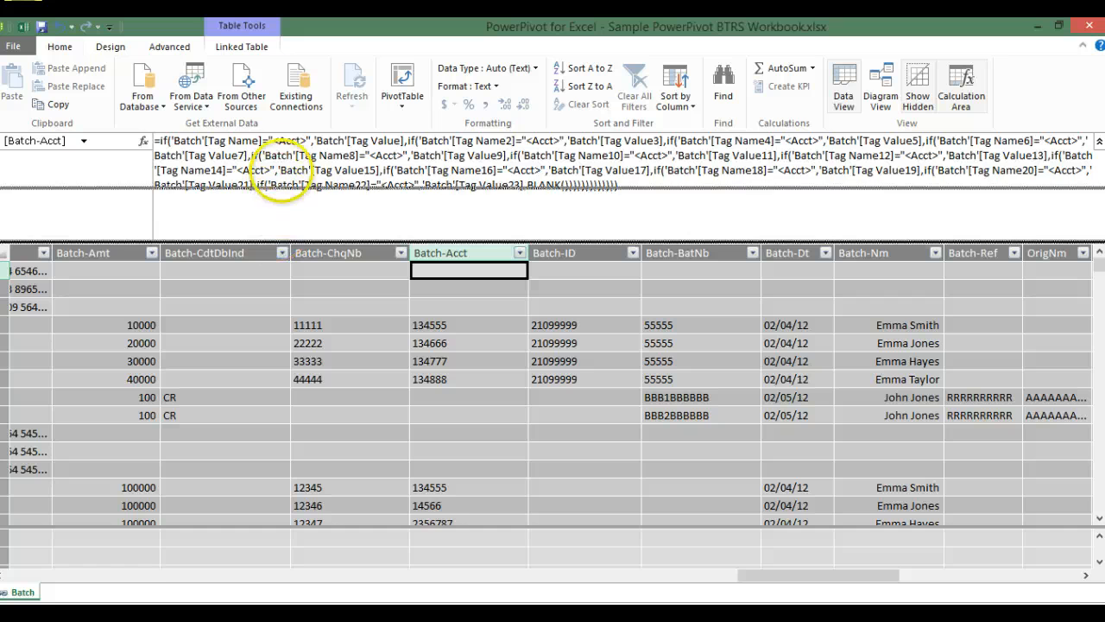
pyautogui.moveTo(290, 149); pyautogui.dragTo(290, 148)
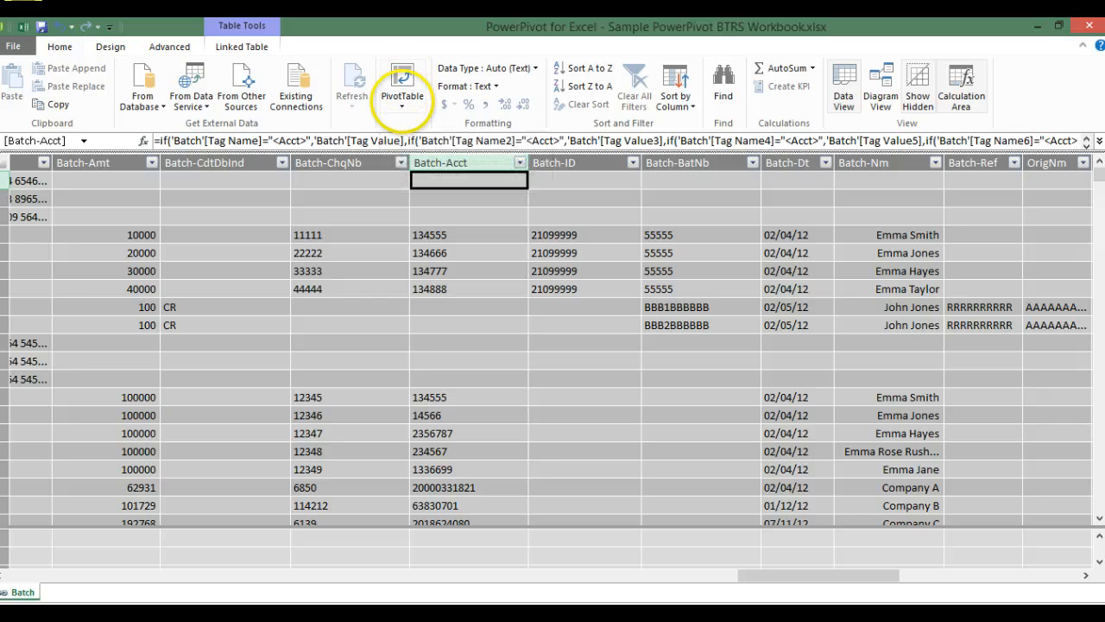
# Step: Create a PivotTable from the data model on a new worksheet and rename that worksheet Batch
pyautogui.click(402, 79)
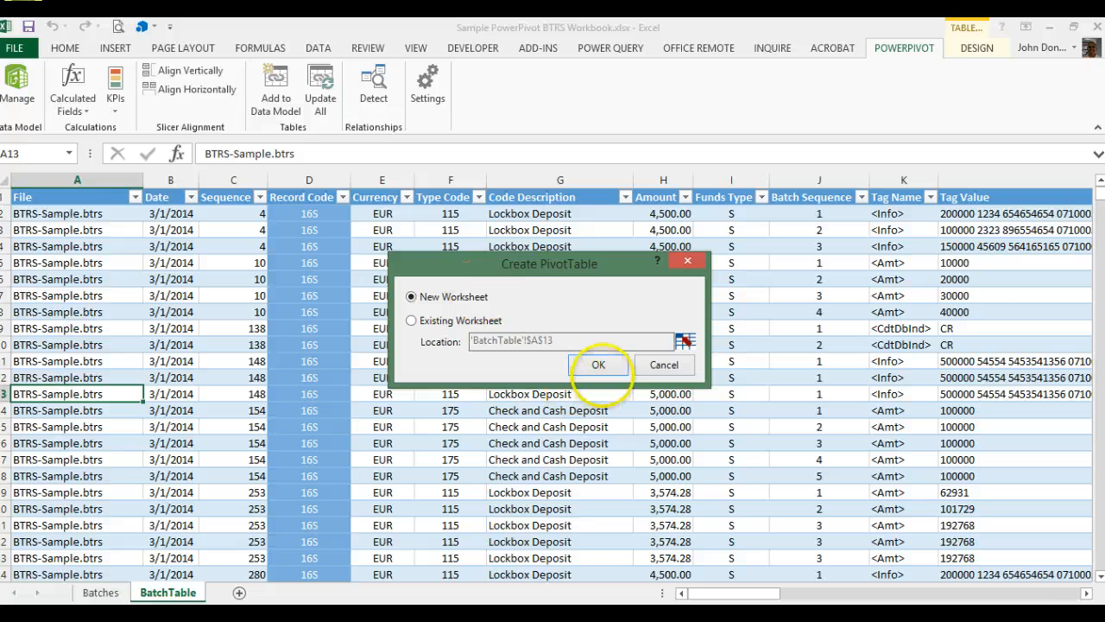
pyautogui.click(599, 365)
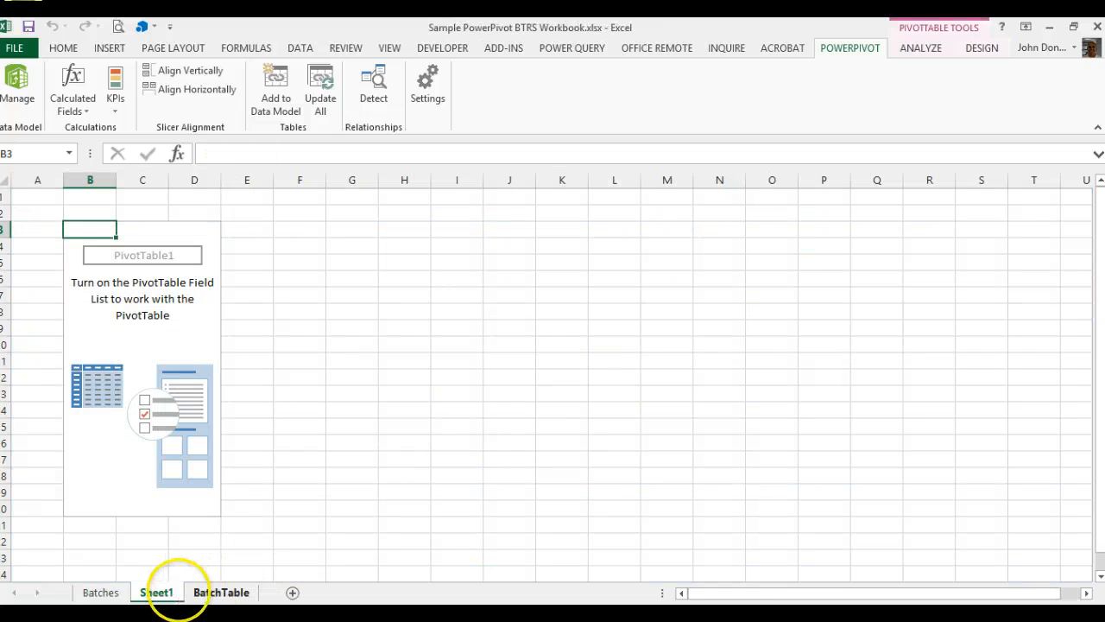
pyautogui.rightClick(155, 592)
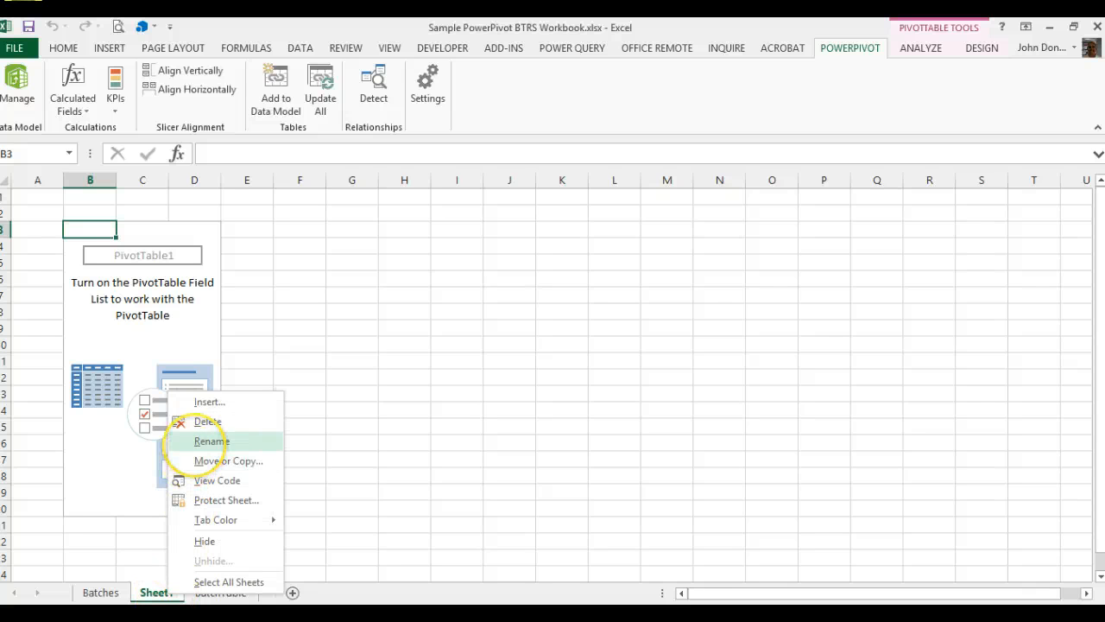
pyautogui.click(199, 443)
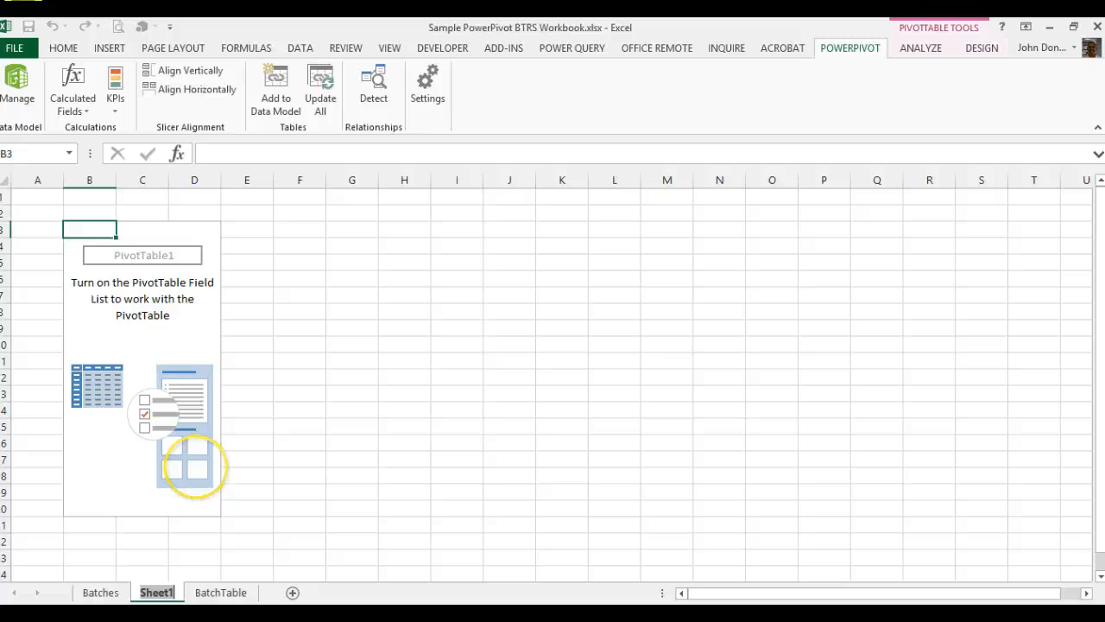
pyautogui.write('Batch')
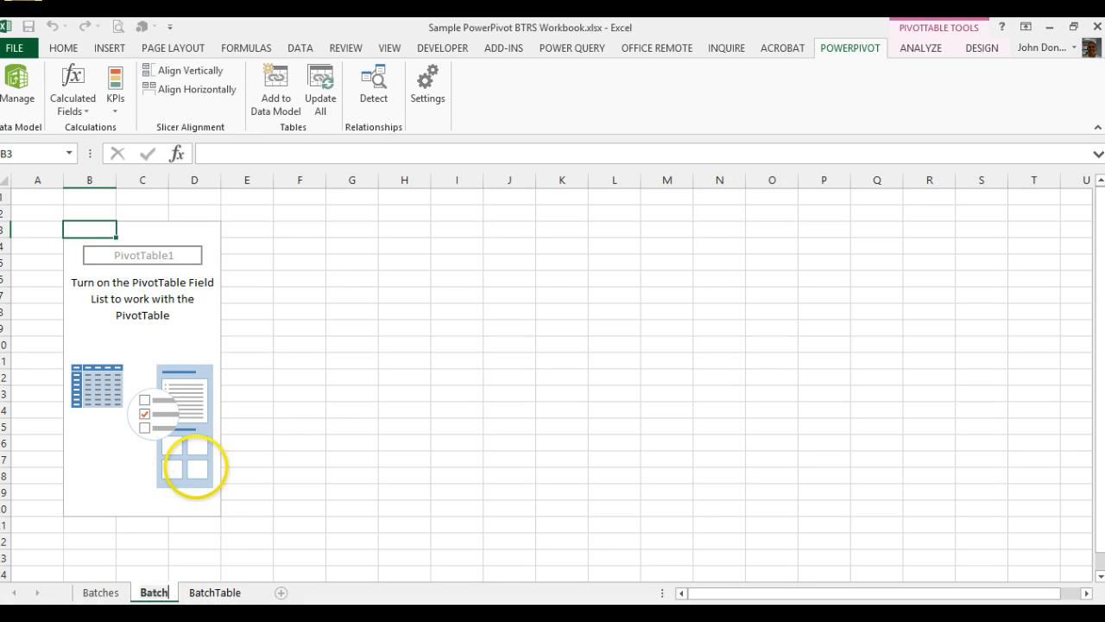
pyautogui.press('Return')
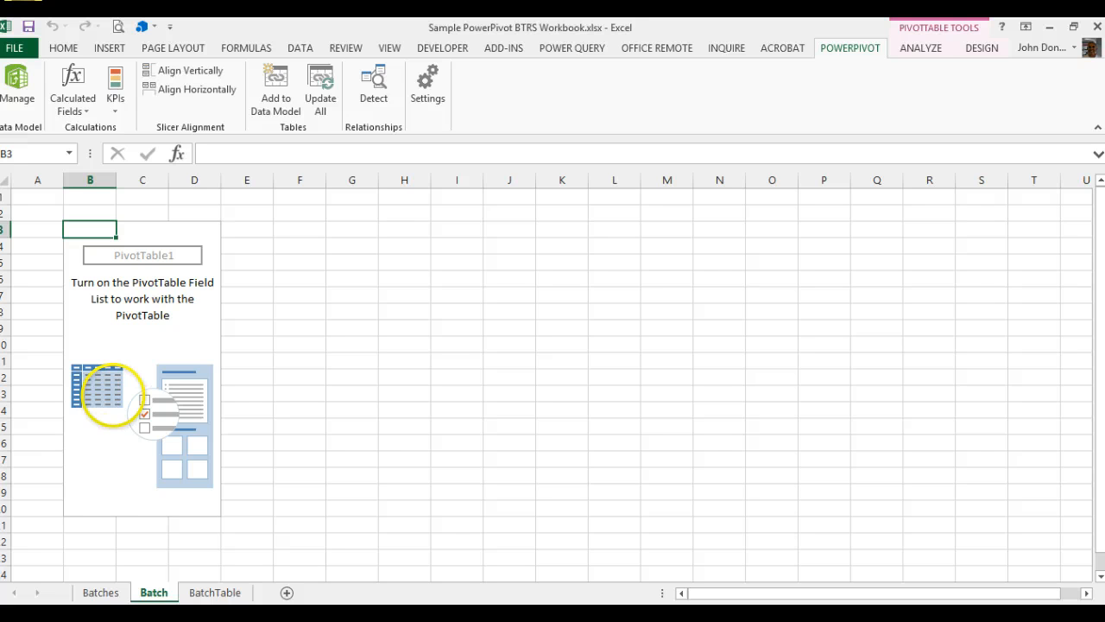
# Step: Show the PivotTable's field list and add the Batch table's Amount field as a summed value
pyautogui.click(108, 393)
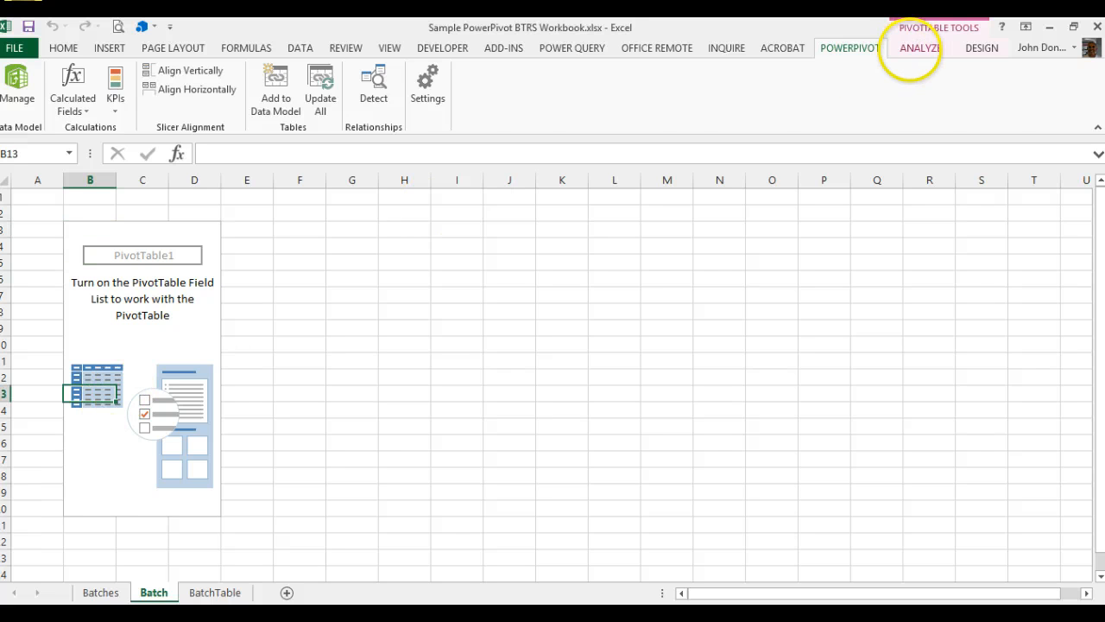
pyautogui.click(915, 48)
pyautogui.click(971, 91)
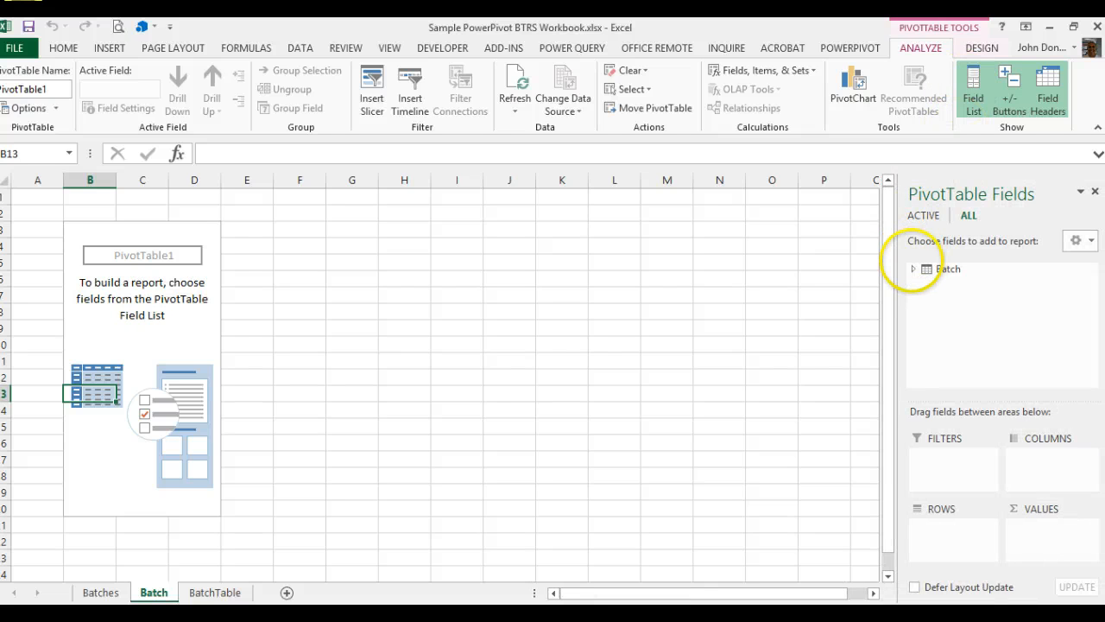
pyautogui.click(913, 269)
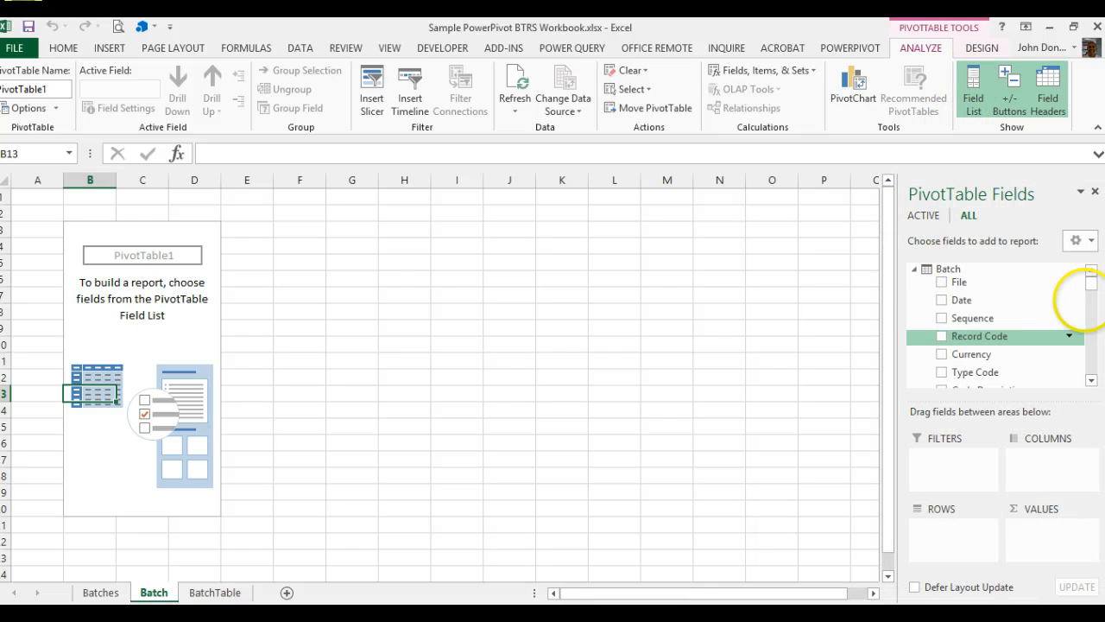
pyautogui.scroll(-2, 1090, 292)
pyautogui.moveTo(1090, 289); pyautogui.dragTo(1055, 527)
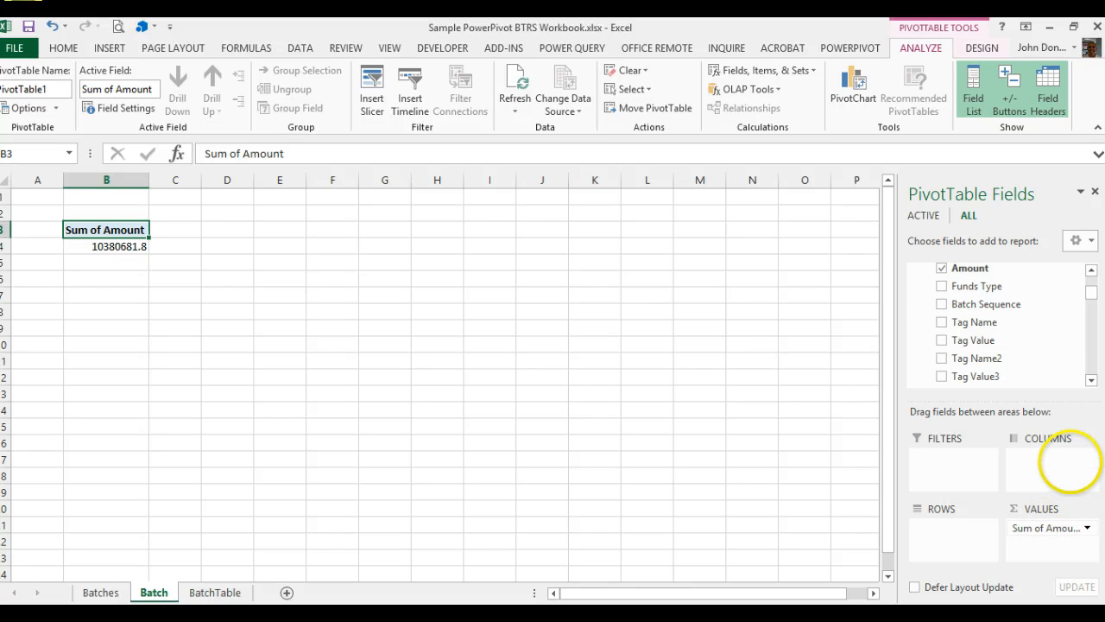
# Step: Add the Detail-DuePyblAmt, Detail-RmtdAmt and Detail-DscntApldAmt fields to the PivotTable's values
pyautogui.moveTo(1089, 294); pyautogui.dragTo(1053, 525)
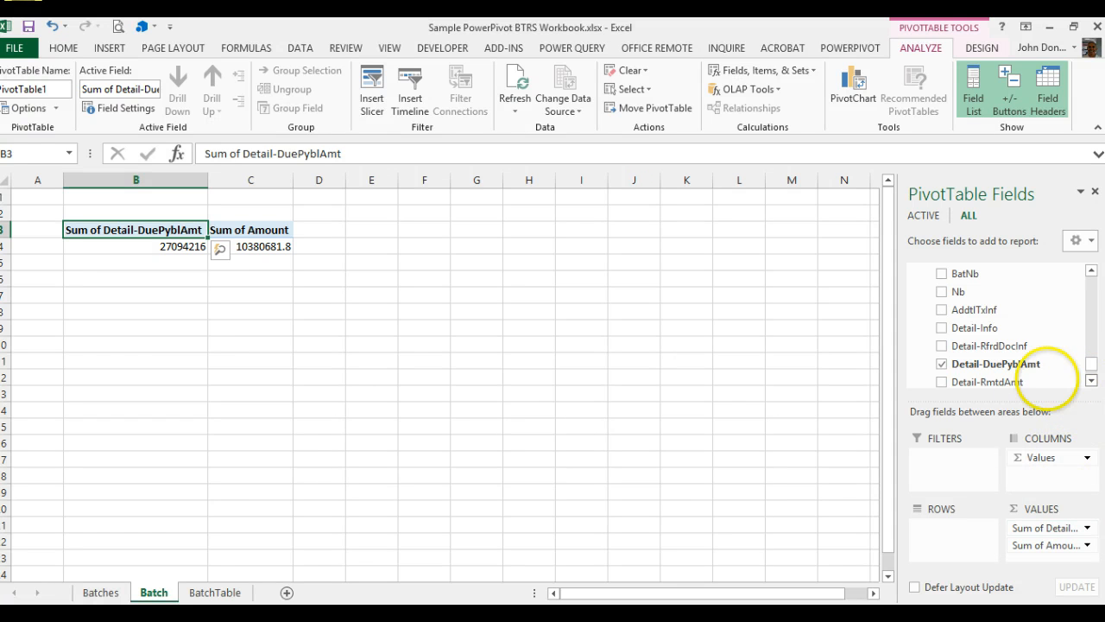
pyautogui.scroll(-1, 1020, 380)
pyautogui.moveTo(1022, 381); pyautogui.dragTo(1043, 537)
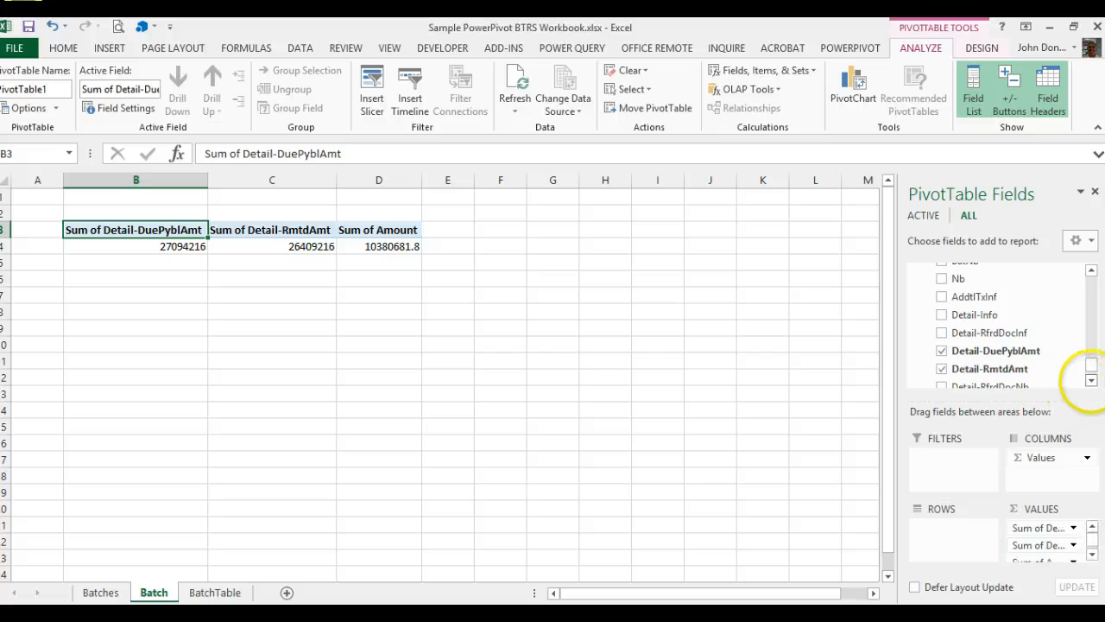
pyautogui.click(1091, 380)
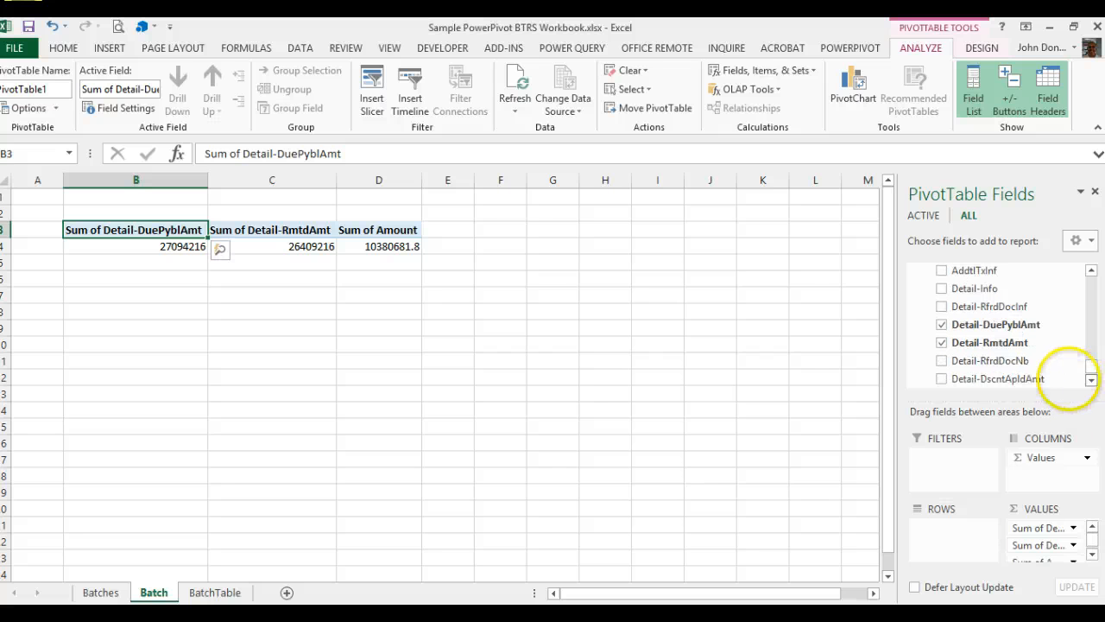
pyautogui.scroll(-1, 1060, 379)
pyautogui.scroll(-1, 1070, 546)
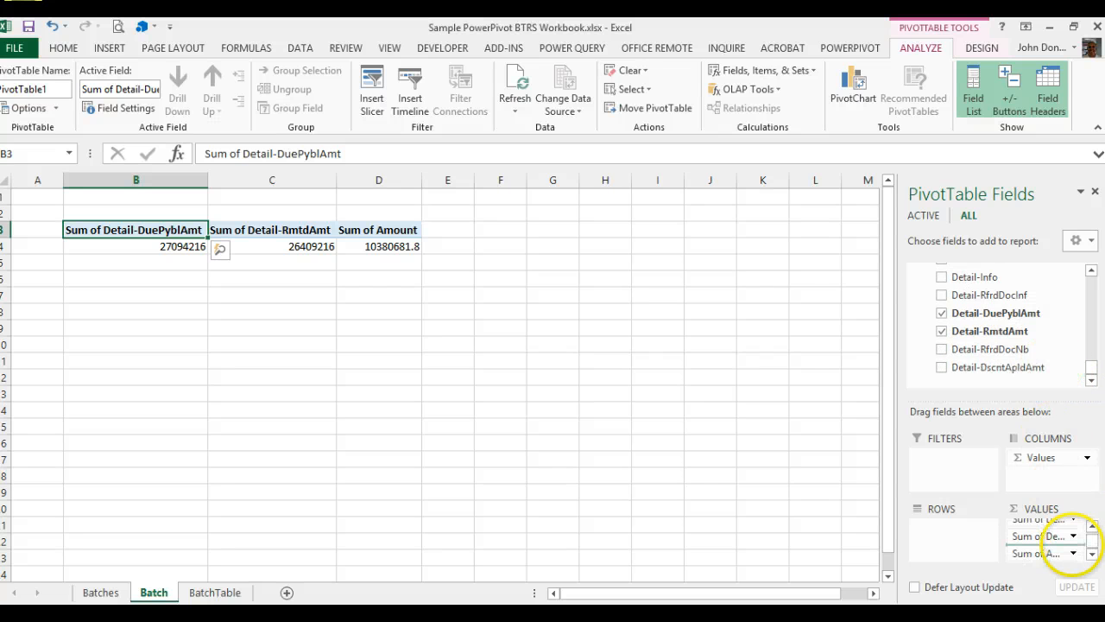
pyautogui.moveTo(1068, 546); pyautogui.dragTo(1070, 549)
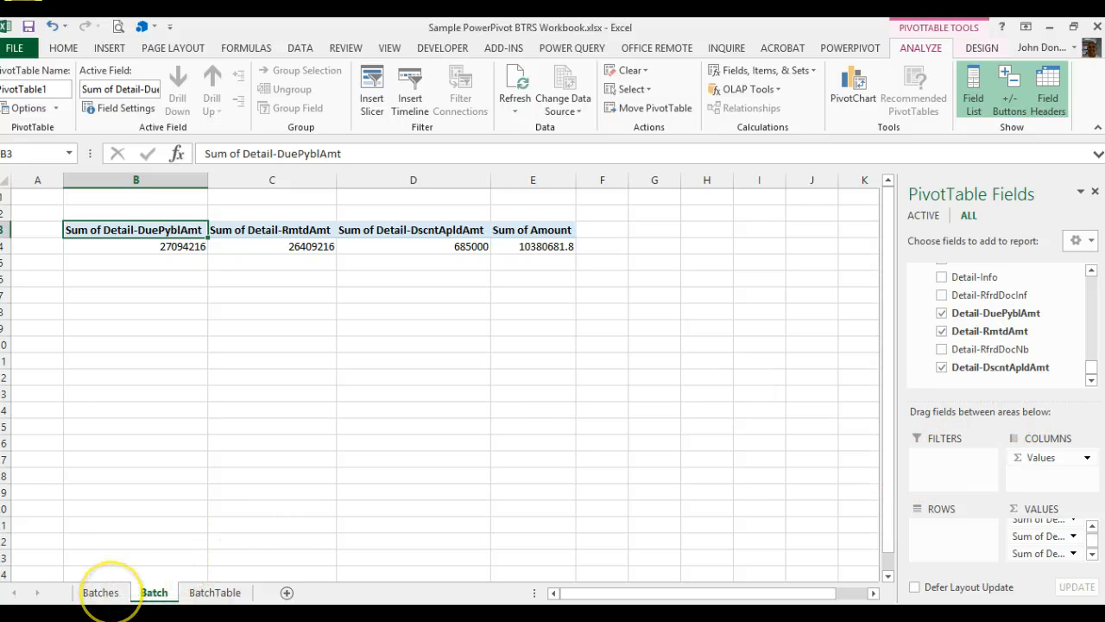
# Step: Display the finished pivot report on the Batches worksheet with the field list closed and the ribbon auto-hidden
pyautogui.click(100, 592)
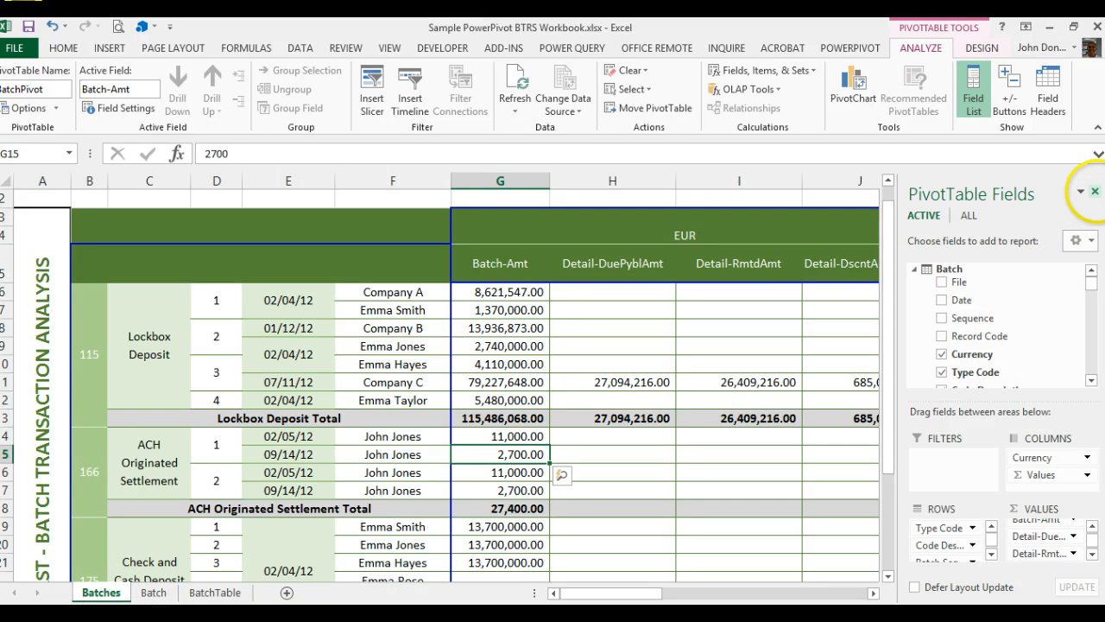
pyautogui.click(1094, 191)
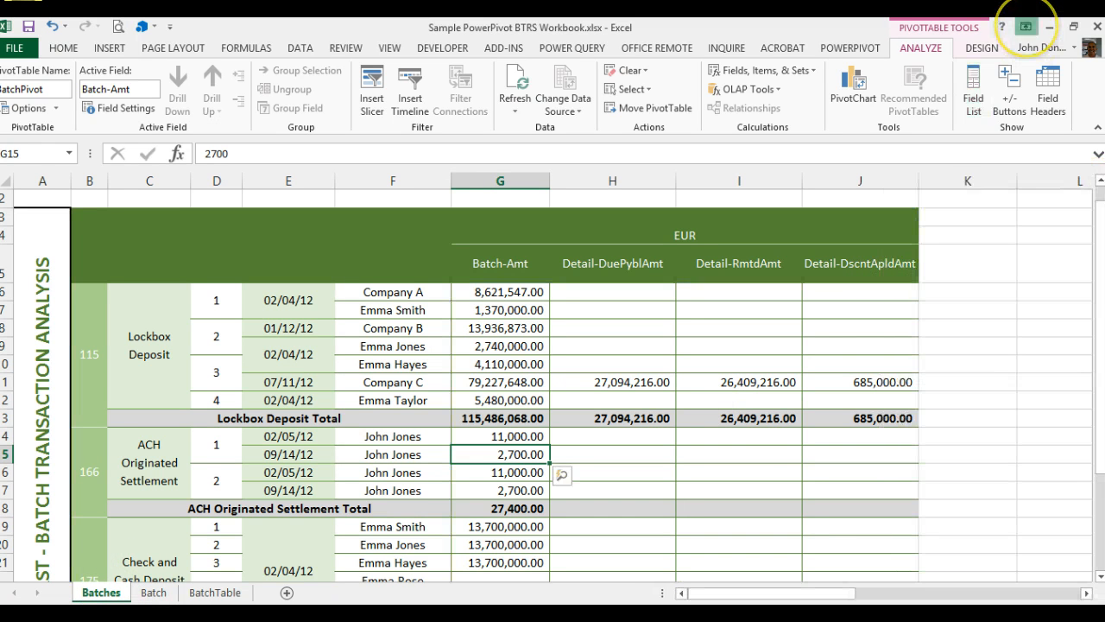
pyautogui.click(1025, 25)
pyautogui.click(1014, 43)
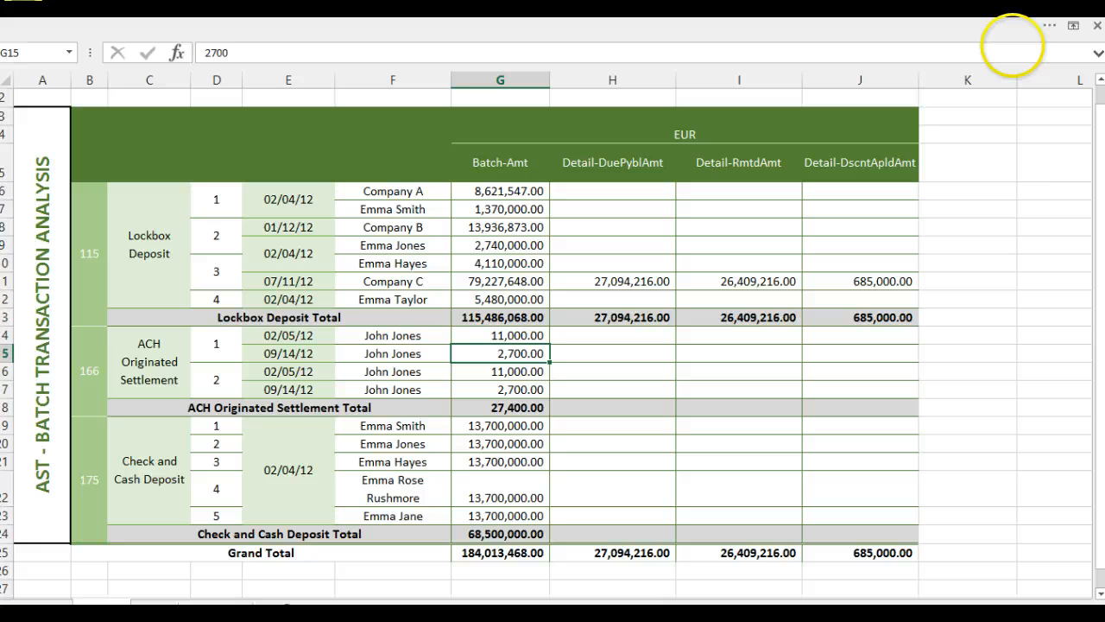